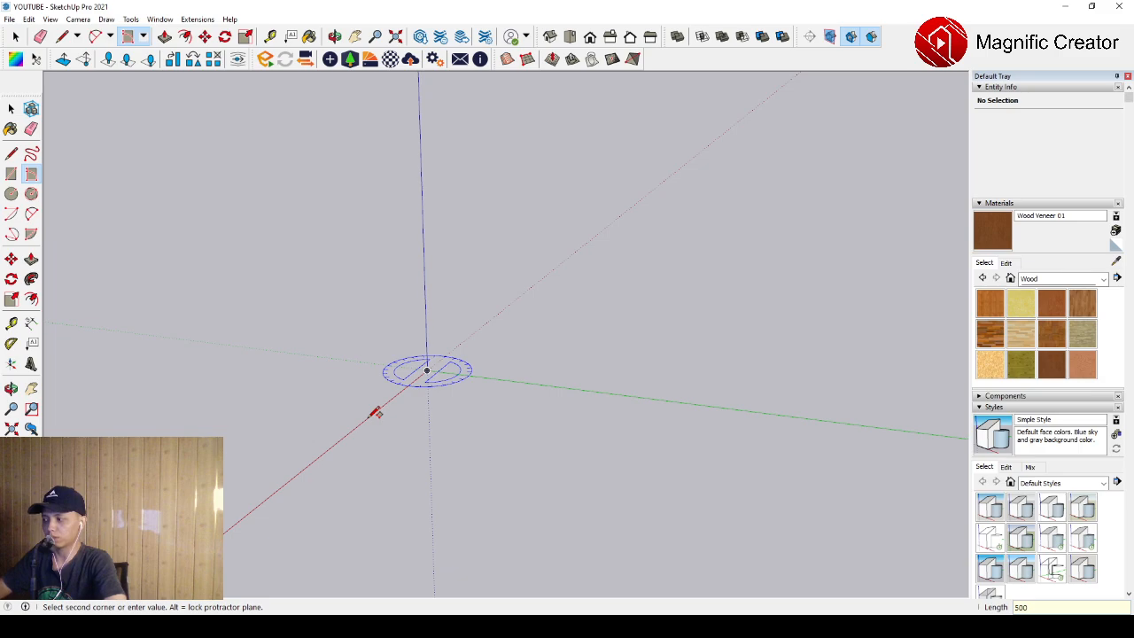
Draw a 500 by 500 mm square on the ground from the origin, with its sides along the red and green axes
{"action": "key", "text": "Return"}
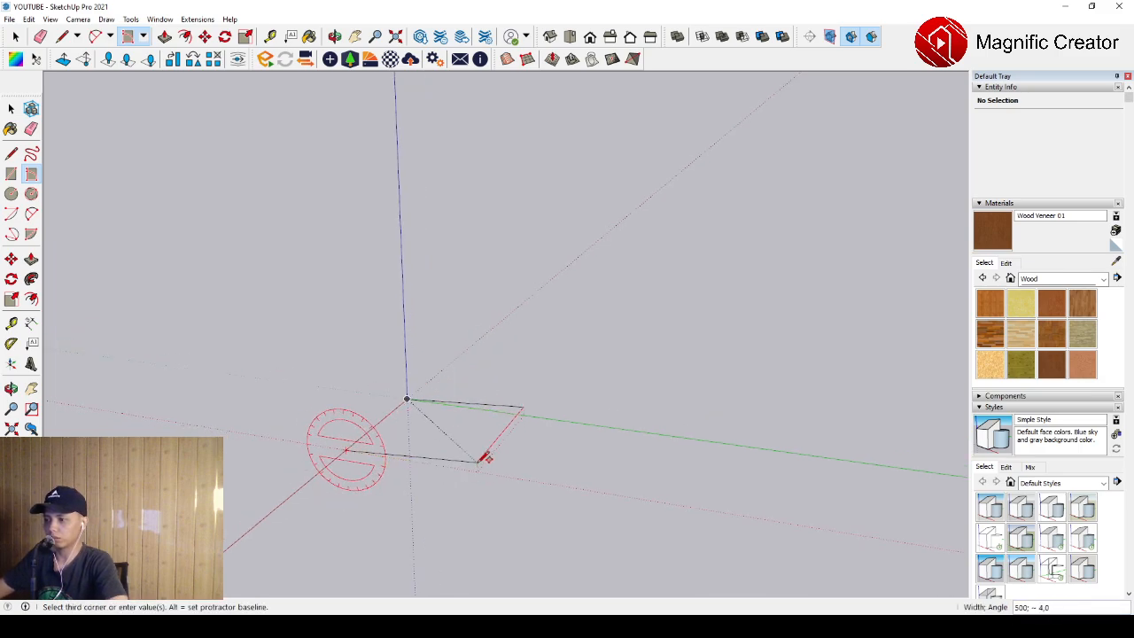
{"action": "key", "text": "space"}
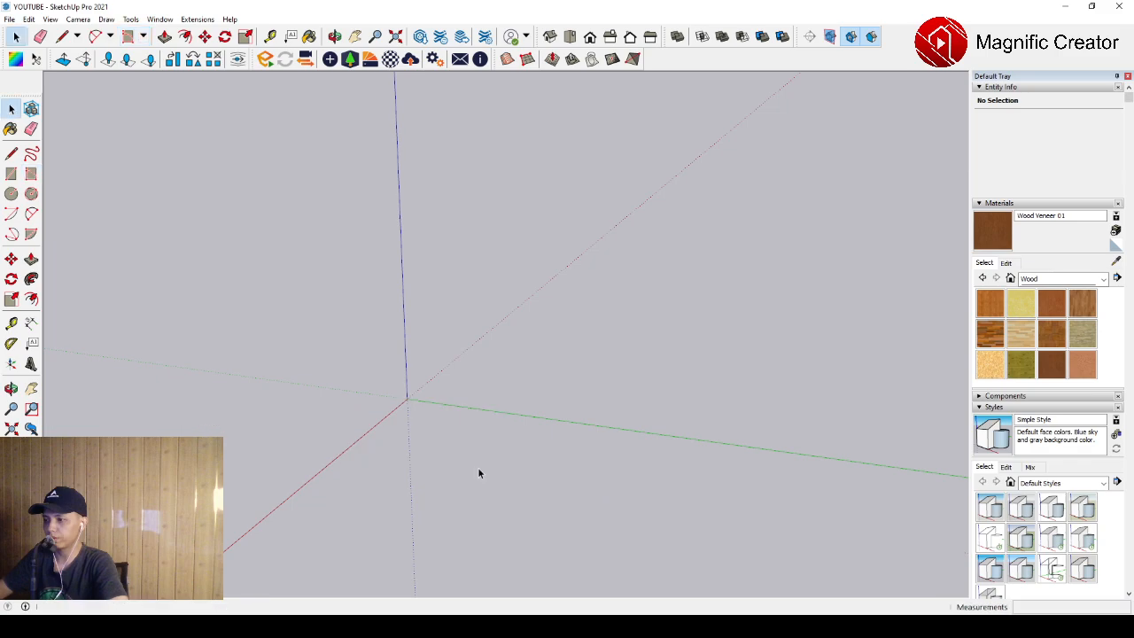
{"action": "left_click", "coordinate": [31, 174]}
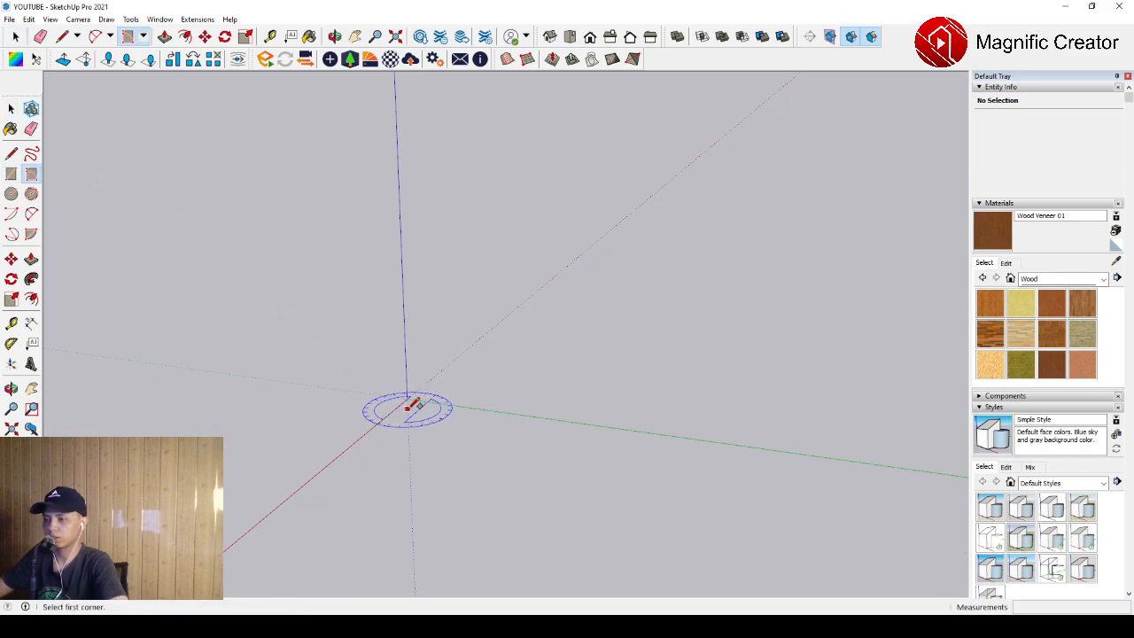
{"action": "left_click", "coordinate": [407, 399]}
{"action": "left_click", "coordinate": [345, 450]}
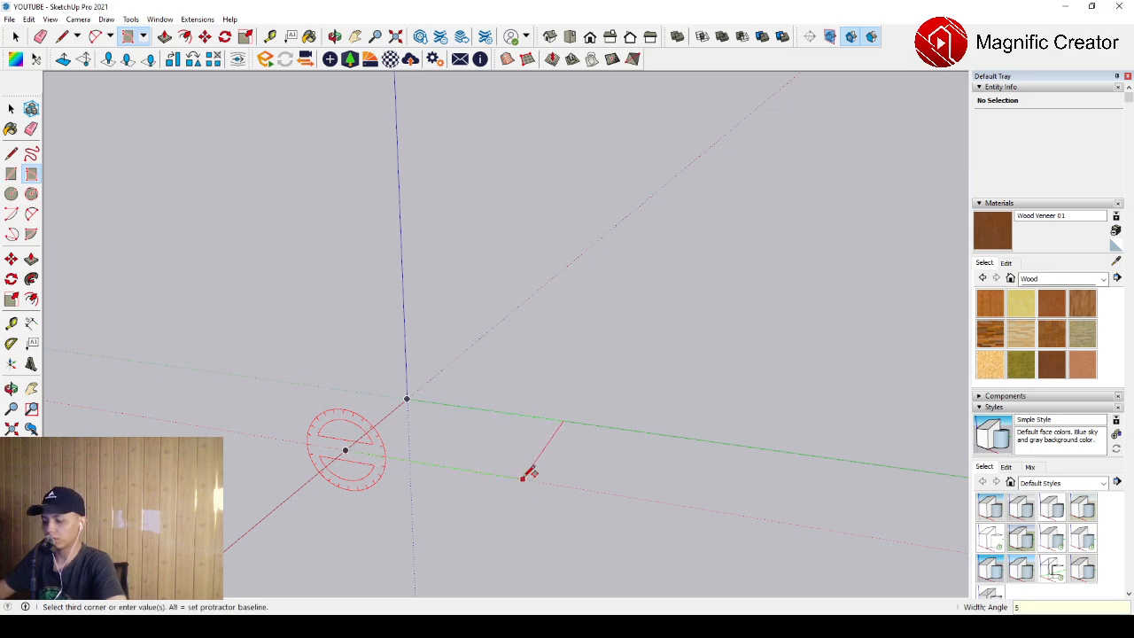
{"action": "type", "text": "500"}
{"action": "key", "text": "Return"}
{"action": "key", "text": "space"}
{"action": "scroll", "coordinate": [426, 442], "scroll_direction": "up", "scroll_amount": 5}
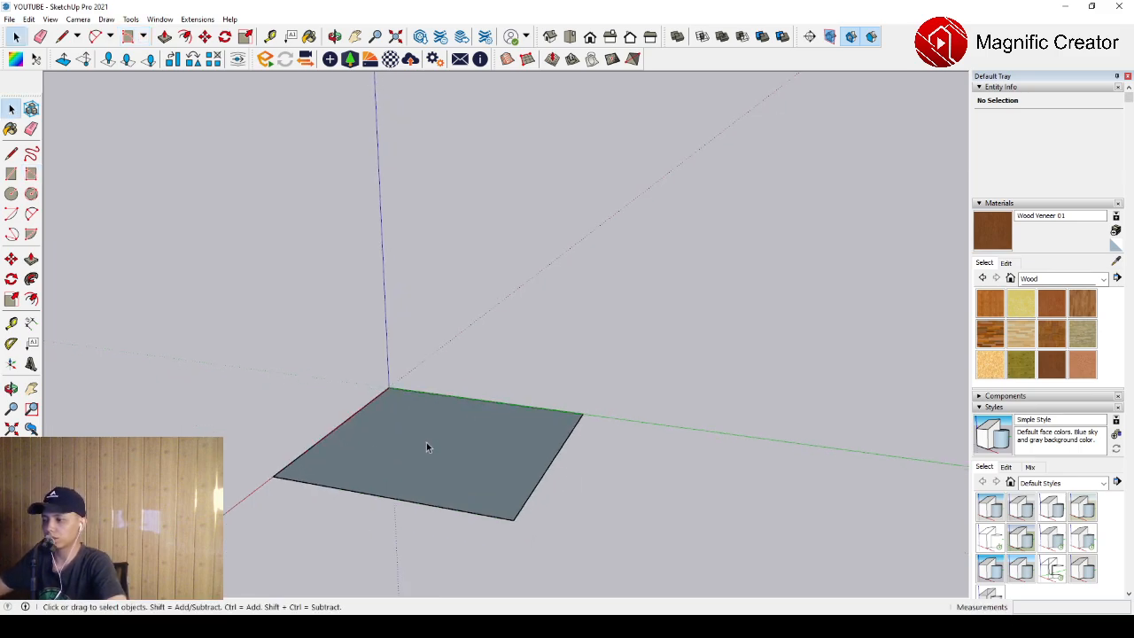
Push/Pull the square face upward by 40 mm to make a slab
{"action": "left_click", "coordinate": [474, 412]}
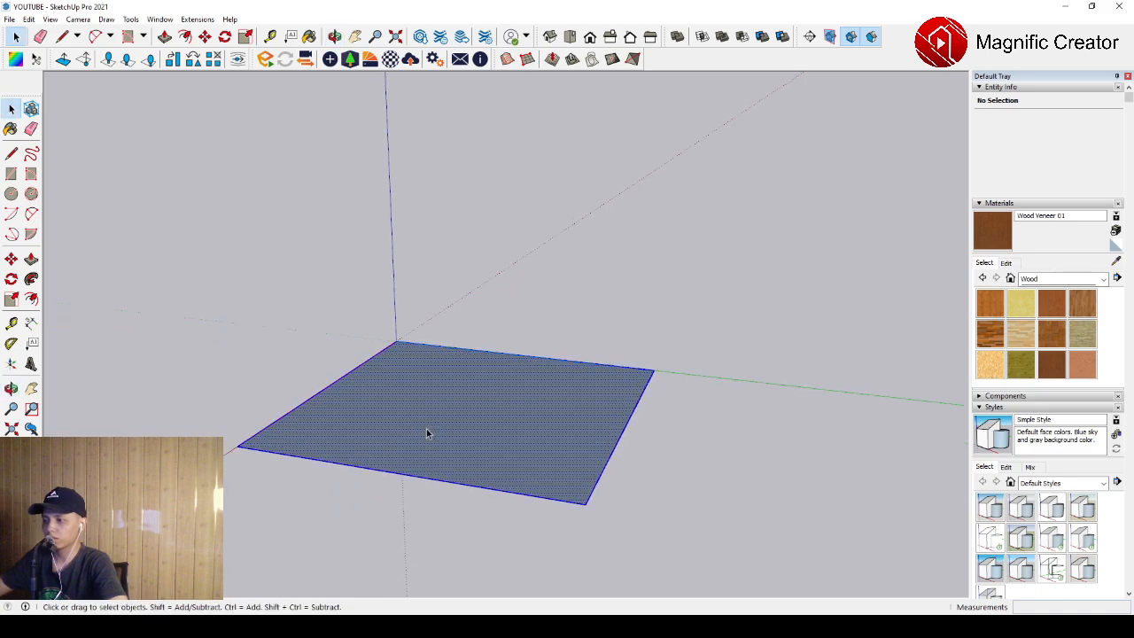
{"action": "left_click", "coordinate": [31, 259]}
{"action": "left_click_drag", "start_coordinate": [455, 416], "coordinate": [453, 368]}
{"action": "type", "text": "4"}
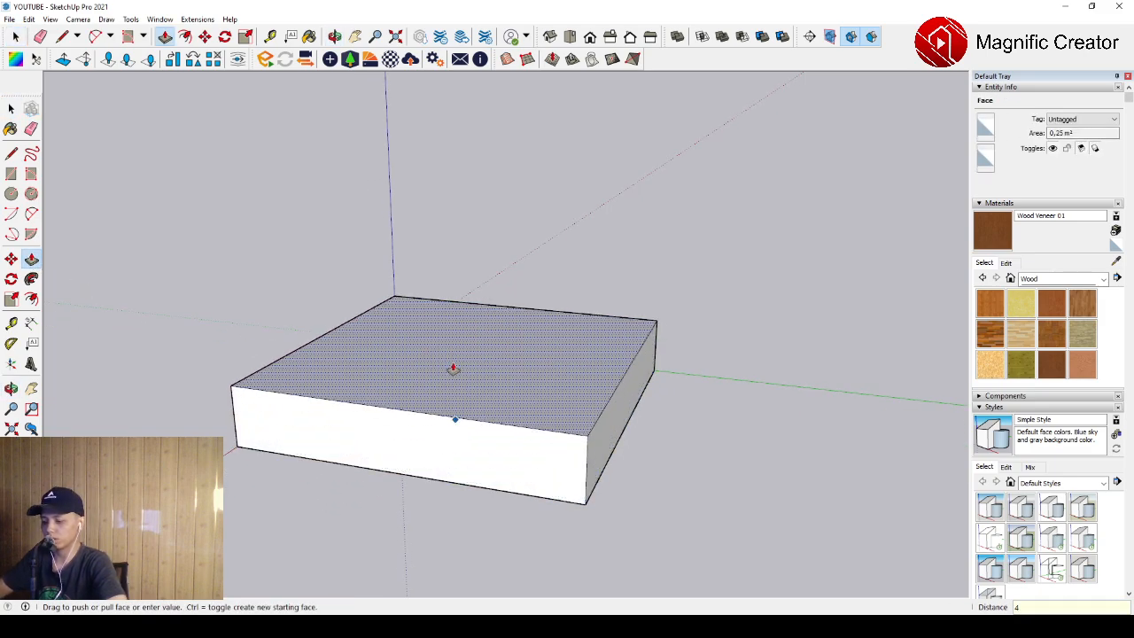
{"action": "type", "text": "0"}
{"action": "key", "text": "Return"}
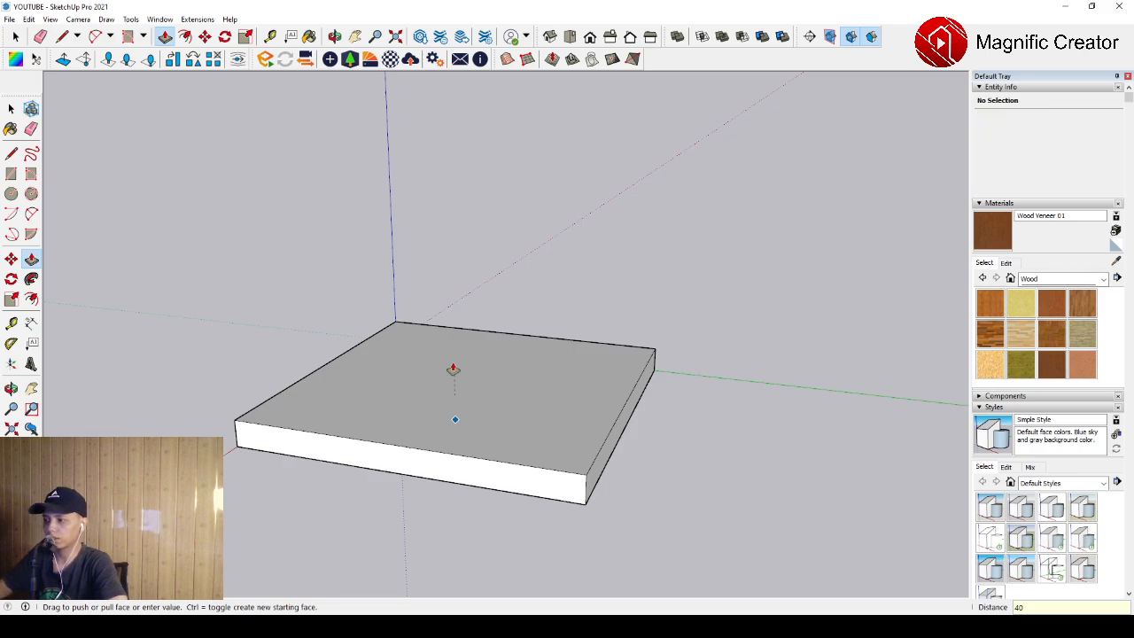
Select all the slab's faces and edges and make them a group
{"action": "key", "text": "space"}
{"action": "triple_click", "coordinate": [432, 436]}
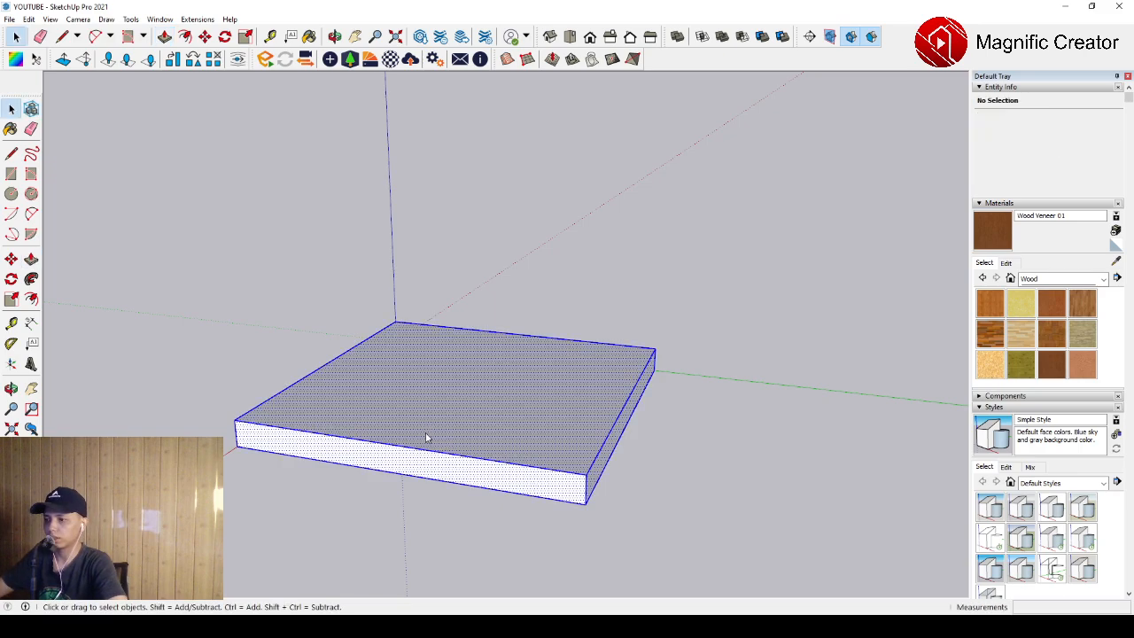
{"action": "left_click", "coordinate": [471, 353]}
Move the slab group 450 mm straight up along the blue axis
{"action": "scroll", "coordinate": [405, 405], "scroll_direction": "down", "scroll_amount": 1}
{"action": "middle_click_drag", "start_coordinate": [405, 405], "coordinate": [463, 387]}
{"action": "scroll", "coordinate": [428, 423], "scroll_direction": "up", "scroll_amount": 2}
{"action": "left_click", "coordinate": [10, 259]}
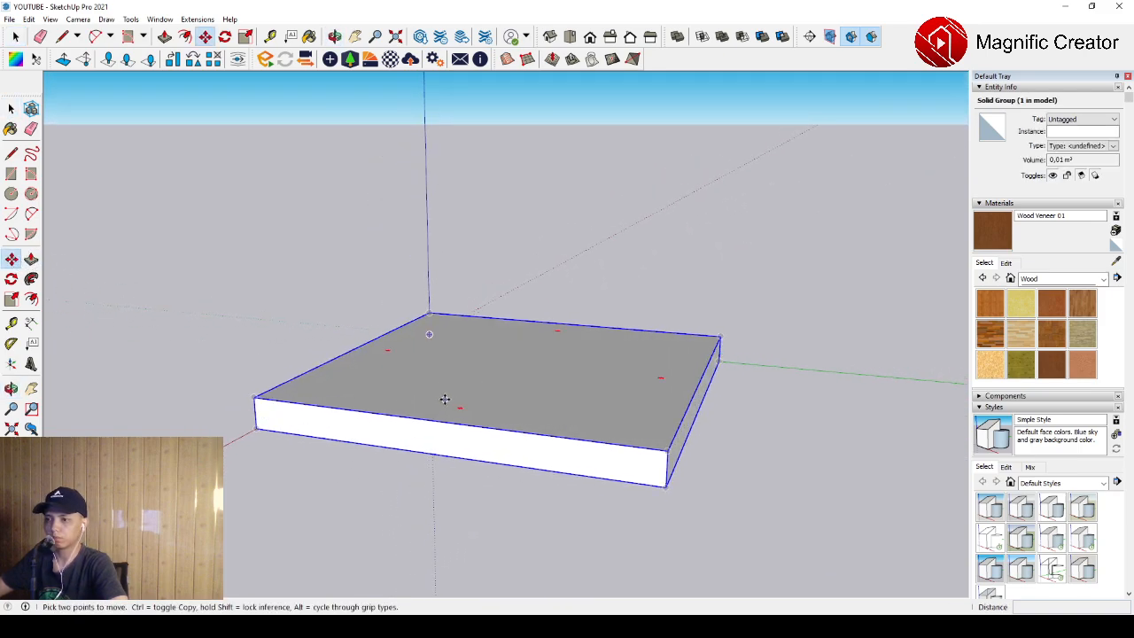
{"action": "left_click", "coordinate": [445, 399]}
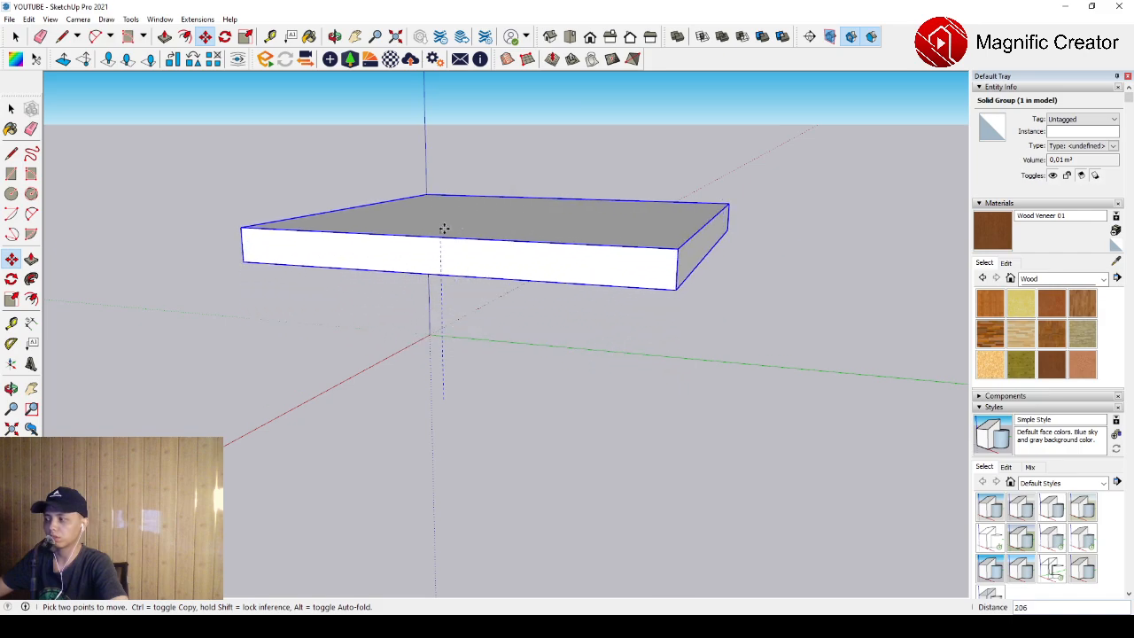
{"action": "key", "text": "Return"}
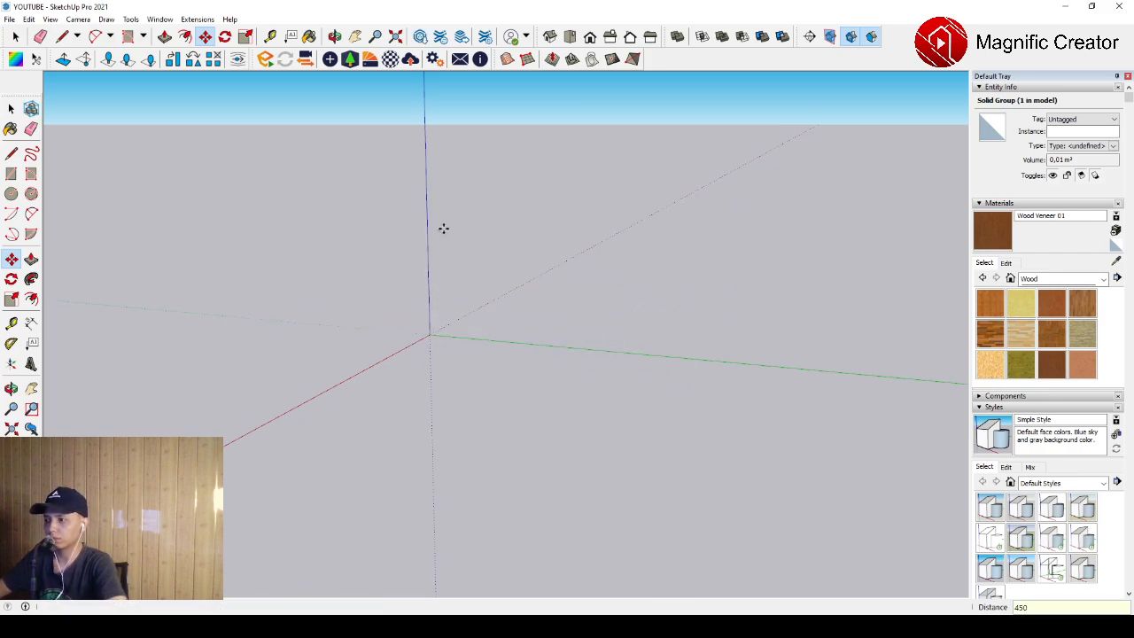
{"action": "key", "text": "space"}
{"action": "scroll", "coordinate": [436, 407], "scroll_direction": "down", "scroll_amount": 3}
{"action": "scroll", "coordinate": [485, 283], "scroll_direction": "up", "scroll_amount": 1}
{"action": "middle_click_drag", "start_coordinate": [492, 264], "coordinate": [453, 317], "text": "shift"}
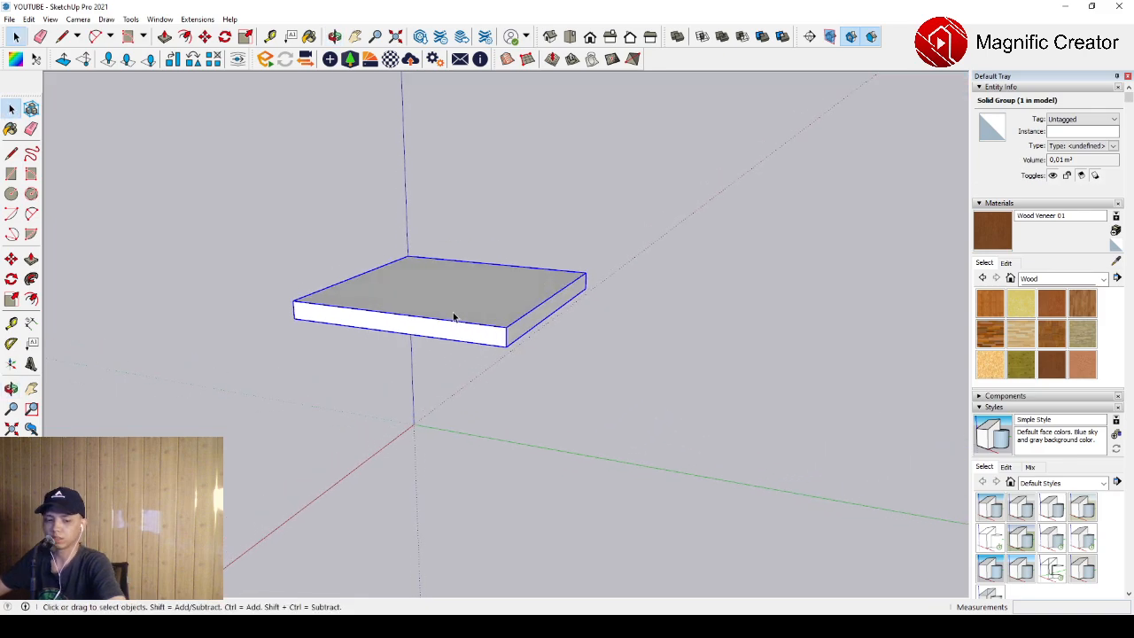
{"action": "left_click", "coordinate": [190, 262]}
{"action": "key", "text": "l"}
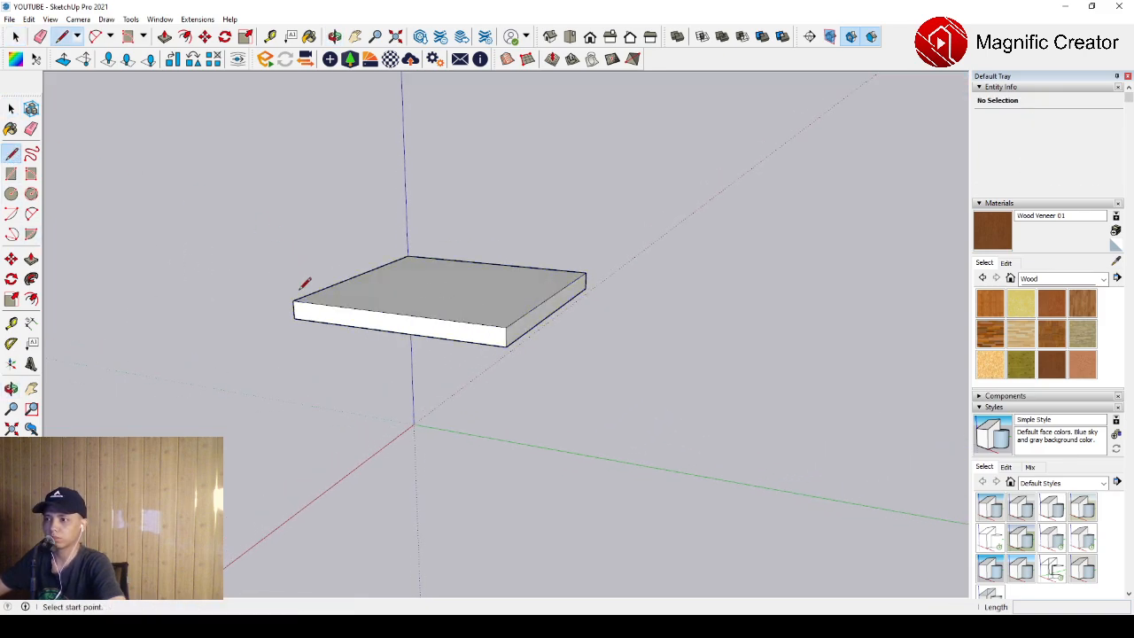
{"action": "left_click", "coordinate": [506, 328]}
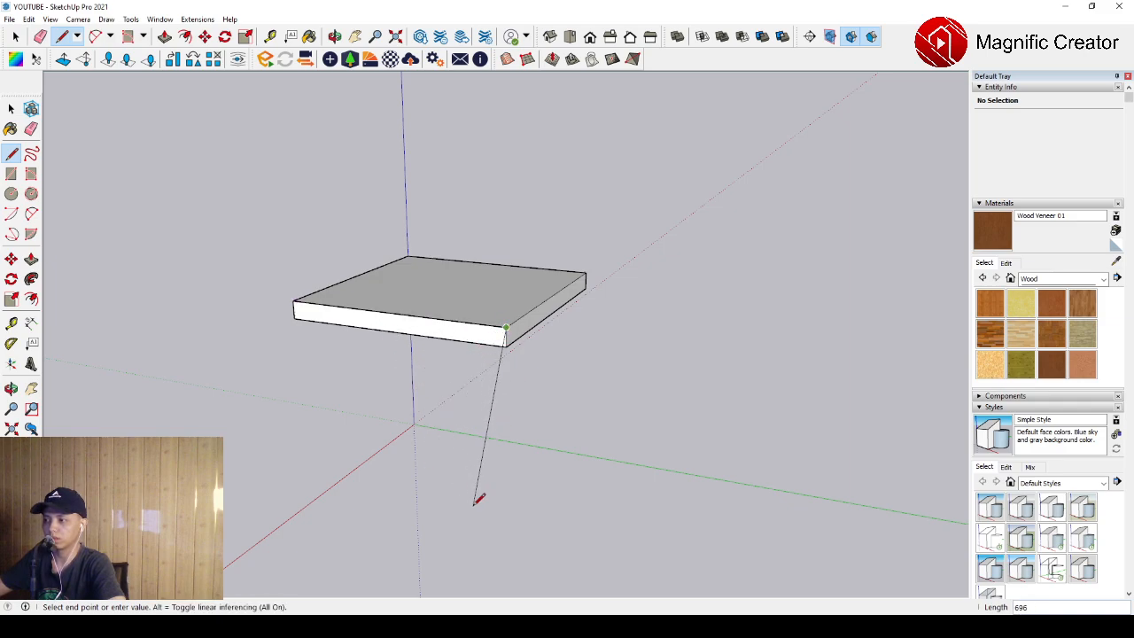
{"action": "key", "text": "space"}
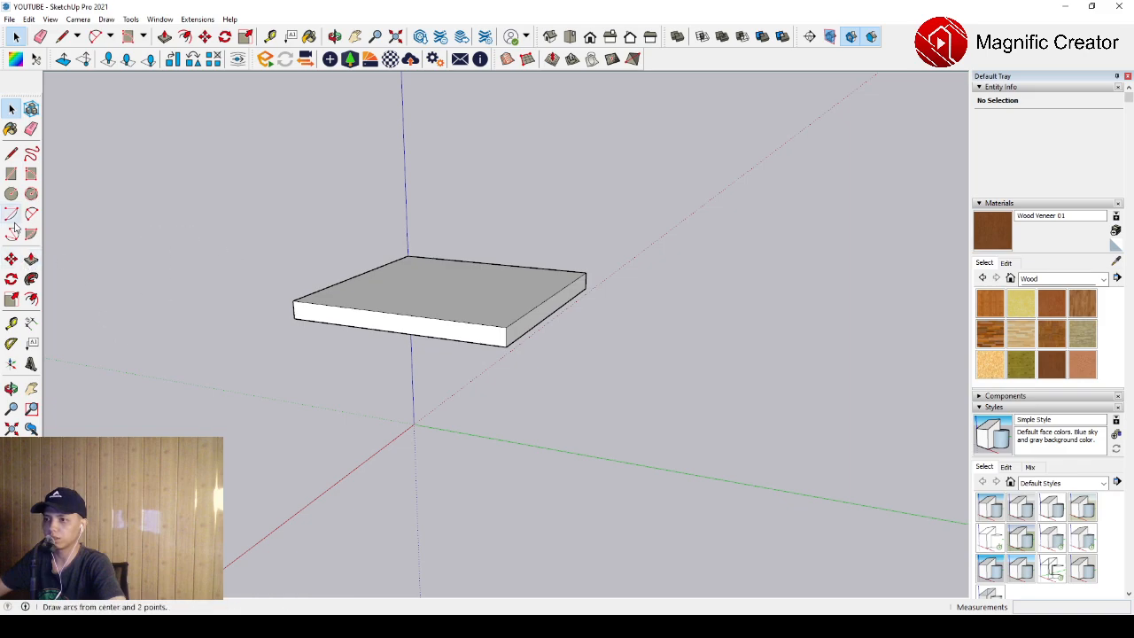
Draw a line along the slab's front top edge from corner to corner, continuing vertically down to ground level
{"action": "left_click", "coordinate": [10, 153]}
{"action": "left_click", "coordinate": [294, 301]}
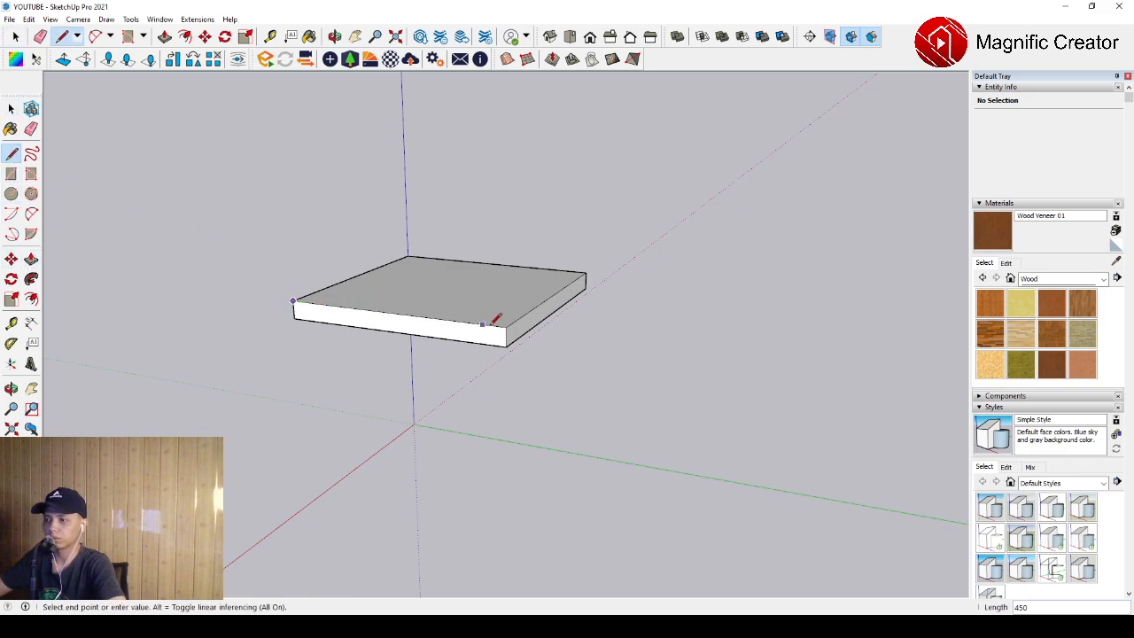
{"action": "left_click", "coordinate": [506, 328]}
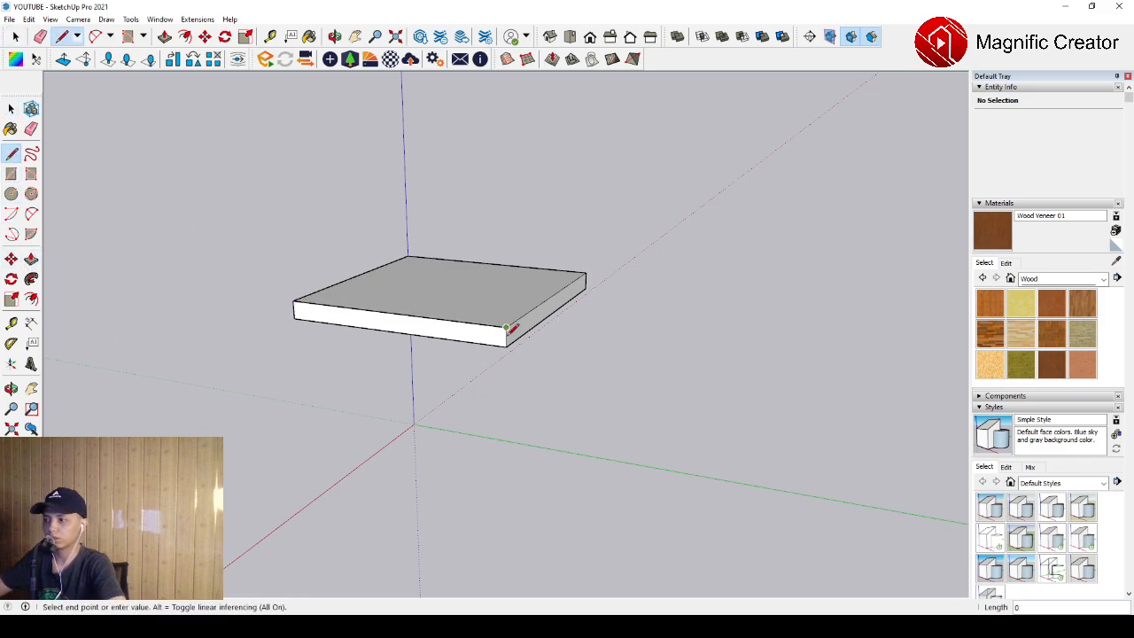
{"action": "left_click", "coordinate": [414, 424]}
{"action": "key", "text": "space"}
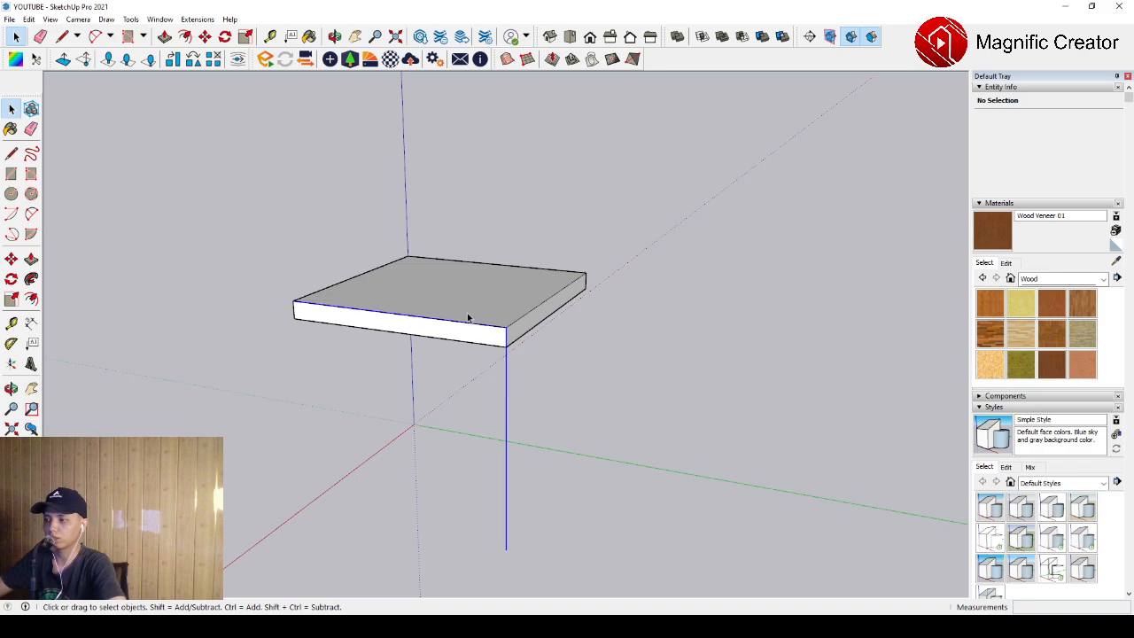
Offset the two connected lines inward by 80 mm to outline the L-shaped leg frame
{"action": "left_click", "coordinate": [31, 298]}
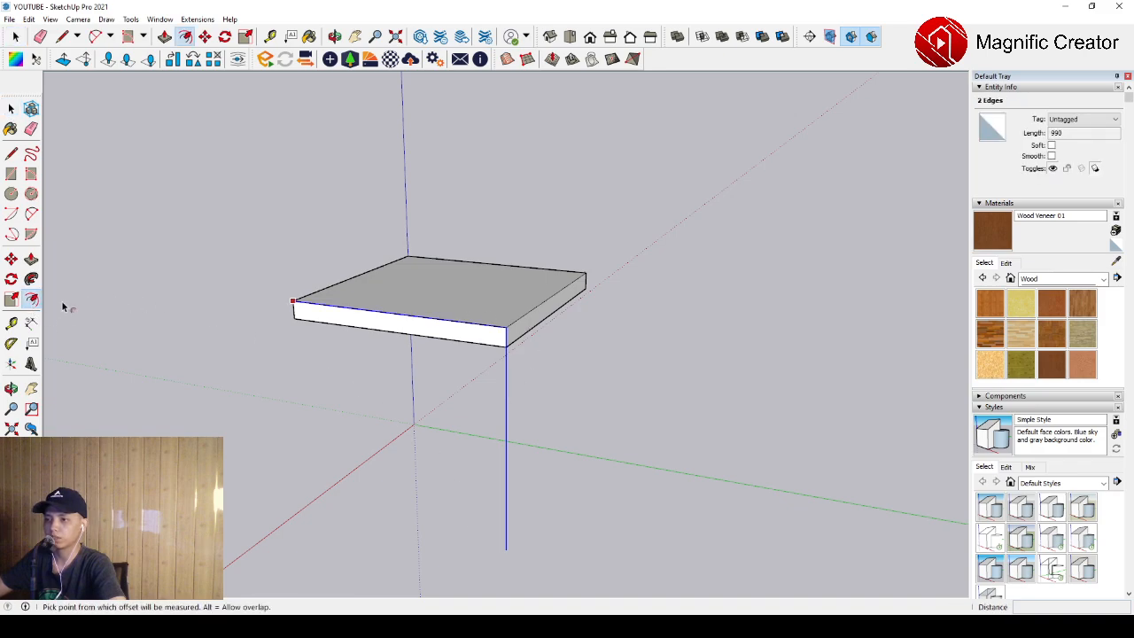
{"action": "left_click", "coordinate": [512, 376]}
{"action": "left_click", "coordinate": [506, 370]}
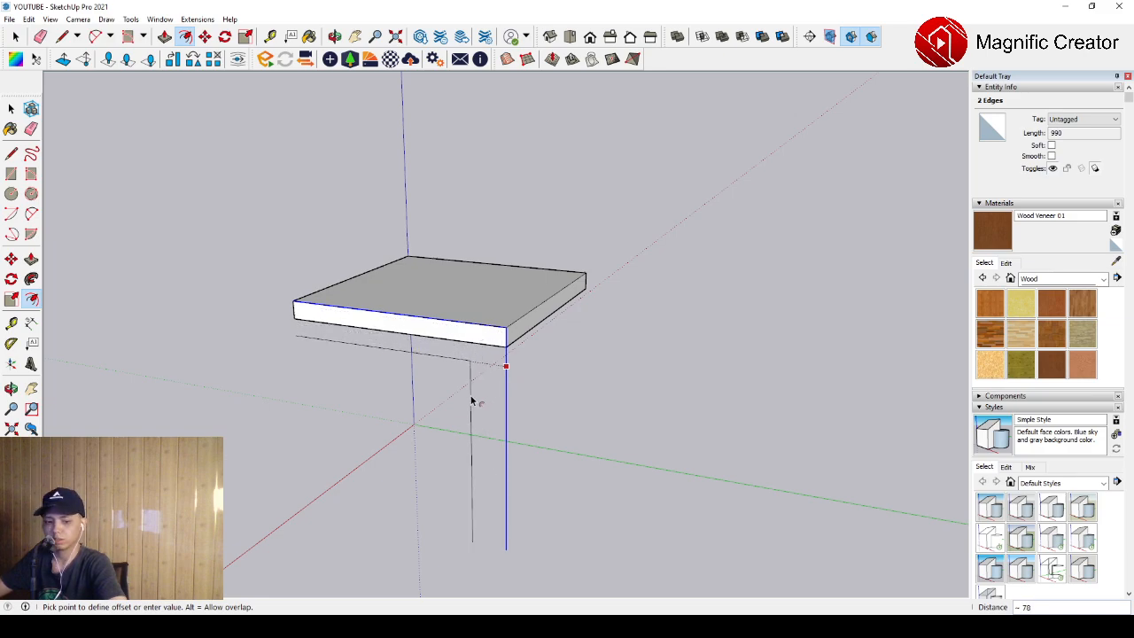
{"action": "left_click", "coordinate": [472, 401]}
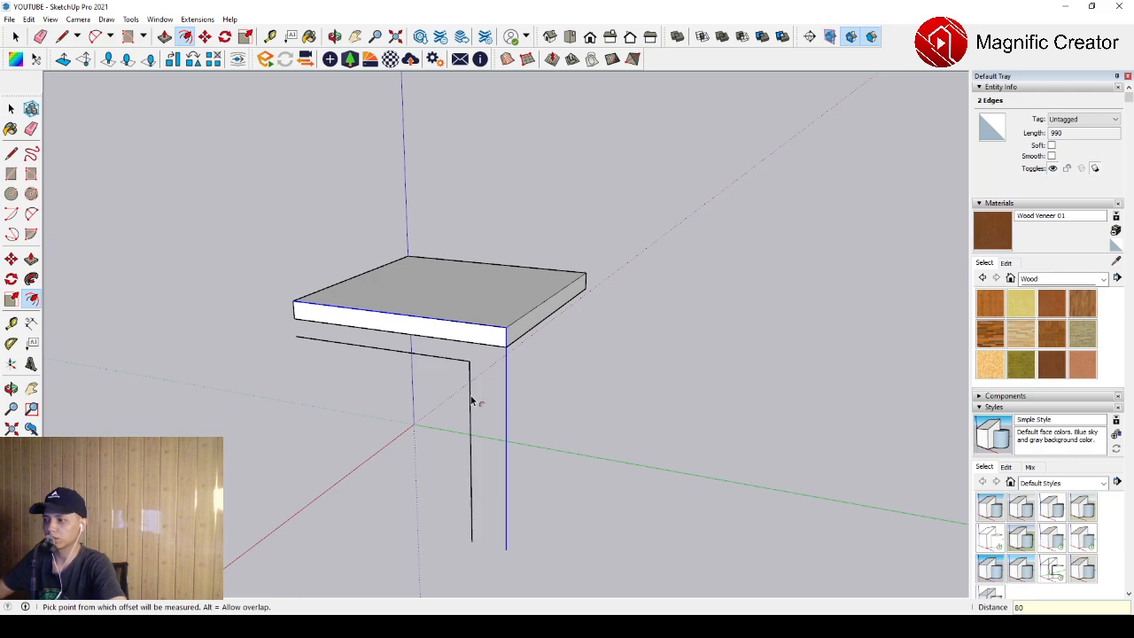
Close both open ends of the L-shaped outline with 80 mm lines to form a face
{"action": "key", "text": "space"}
{"action": "key", "text": "l"}
{"action": "left_click", "coordinate": [506, 549]}
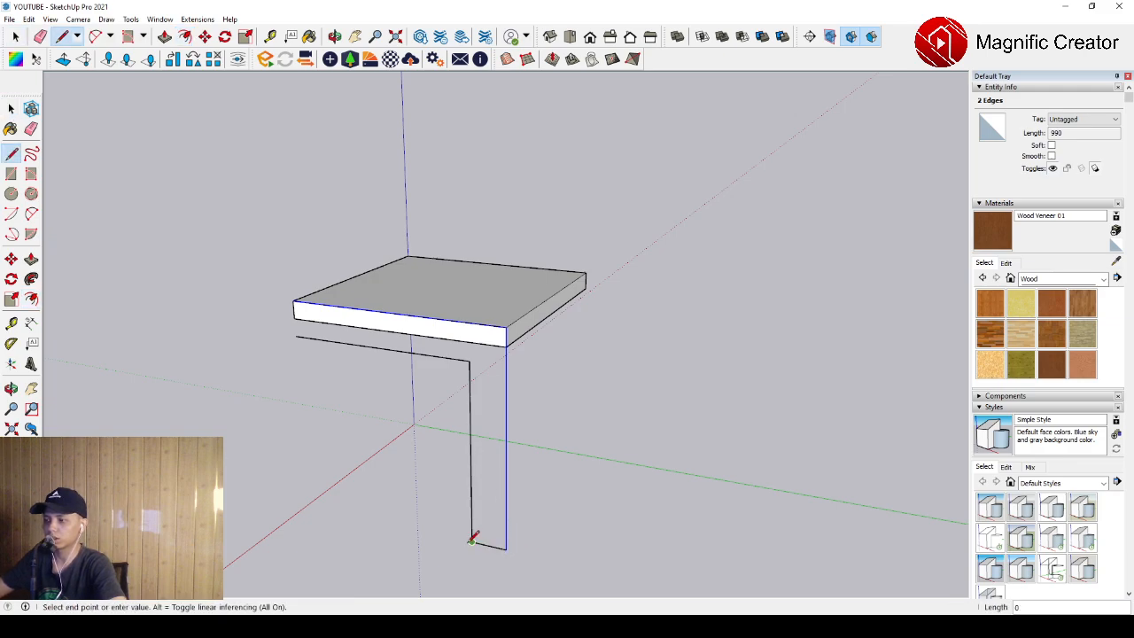
{"action": "key", "text": "space"}
{"action": "scroll", "coordinate": [310, 336], "scroll_direction": "up", "scroll_amount": 2}
{"action": "key", "text": "l"}
{"action": "left_click", "coordinate": [292, 336]}
{"action": "left_click", "coordinate": [289, 292]}
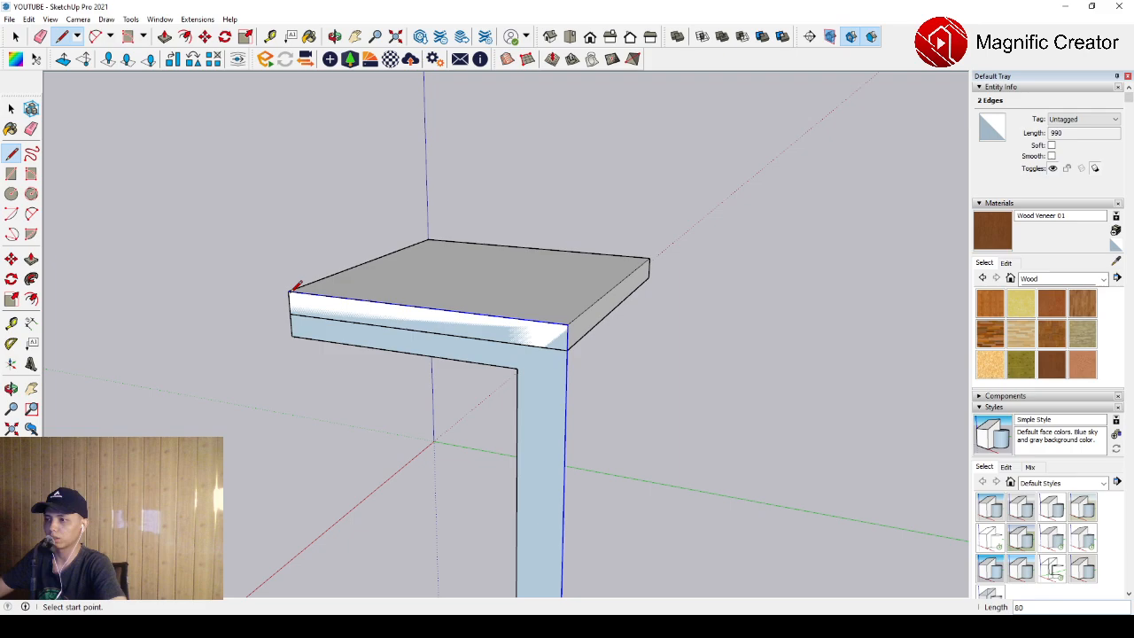
Push/Pull the L-shaped face outward from the slab by 50 mm
{"action": "key", "text": "space"}
{"action": "scroll", "coordinate": [448, 298], "scroll_direction": "down", "scroll_amount": 2}
{"action": "middle_click_drag", "start_coordinate": [514, 311], "coordinate": [502, 337]}
{"action": "scroll", "coordinate": [504, 359], "scroll_direction": "up", "scroll_amount": 2}
{"action": "double_click", "coordinate": [502, 389]}
{"action": "key", "text": "p"}
{"action": "left_click", "coordinate": [502, 389]}
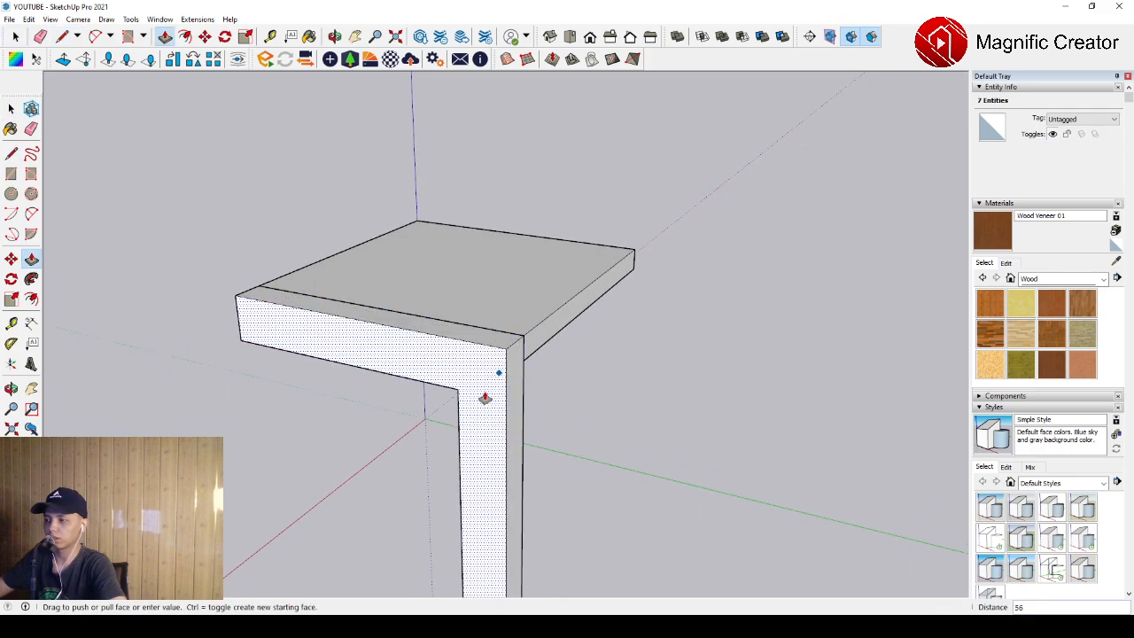
{"action": "scroll", "coordinate": [484, 398], "scroll_direction": "down", "scroll_amount": 3}
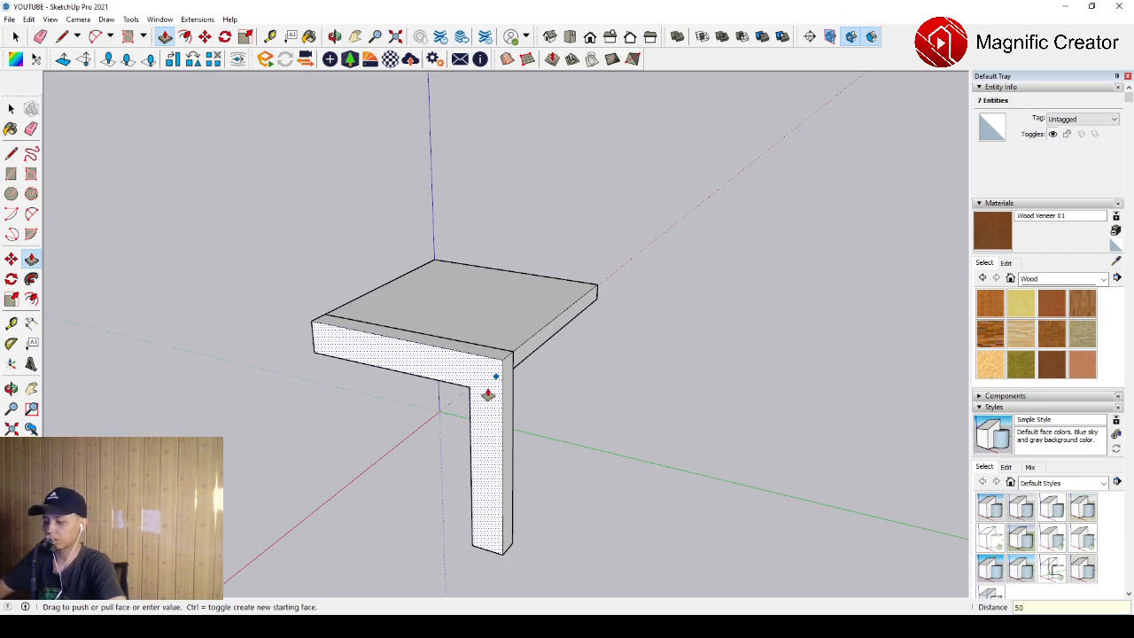
{"action": "left_click", "coordinate": [488, 395]}
Select all the L-shaped frame's geometry and make it a group
{"action": "key", "text": "space"}
{"action": "triple_click", "coordinate": [499, 393]}
{"action": "key", "text": "g"}
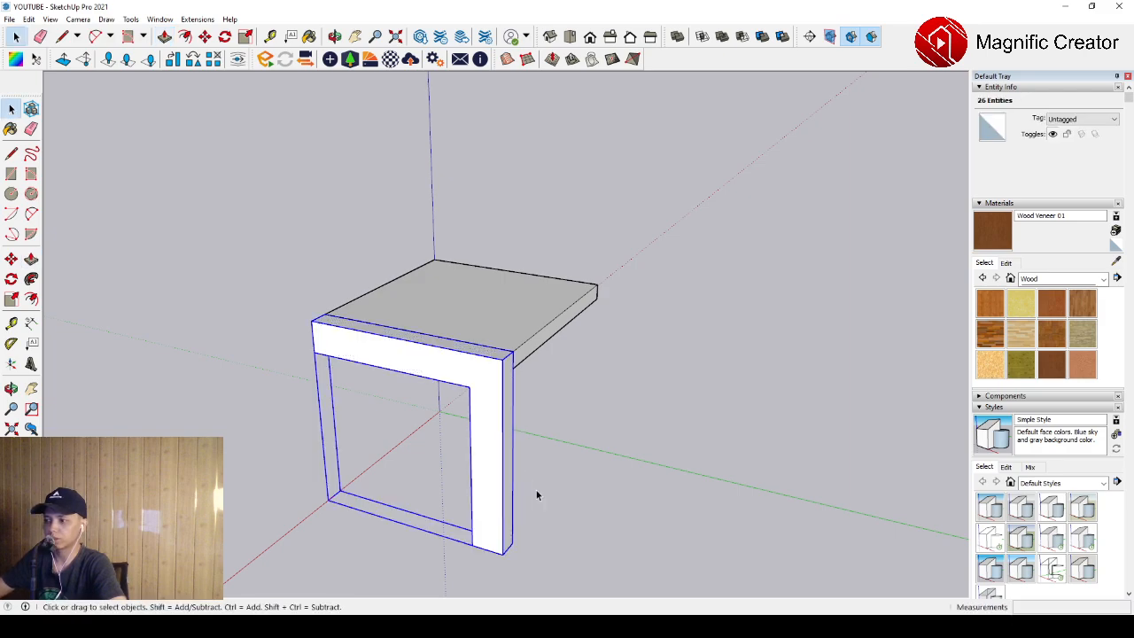
Draw a line from the slab's underside corner beside the frame 450 mm down to the ground, continuing 500 mm along the red axis to the origin
{"action": "middle_click_drag", "start_coordinate": [443, 415], "coordinate": [329, 413]}
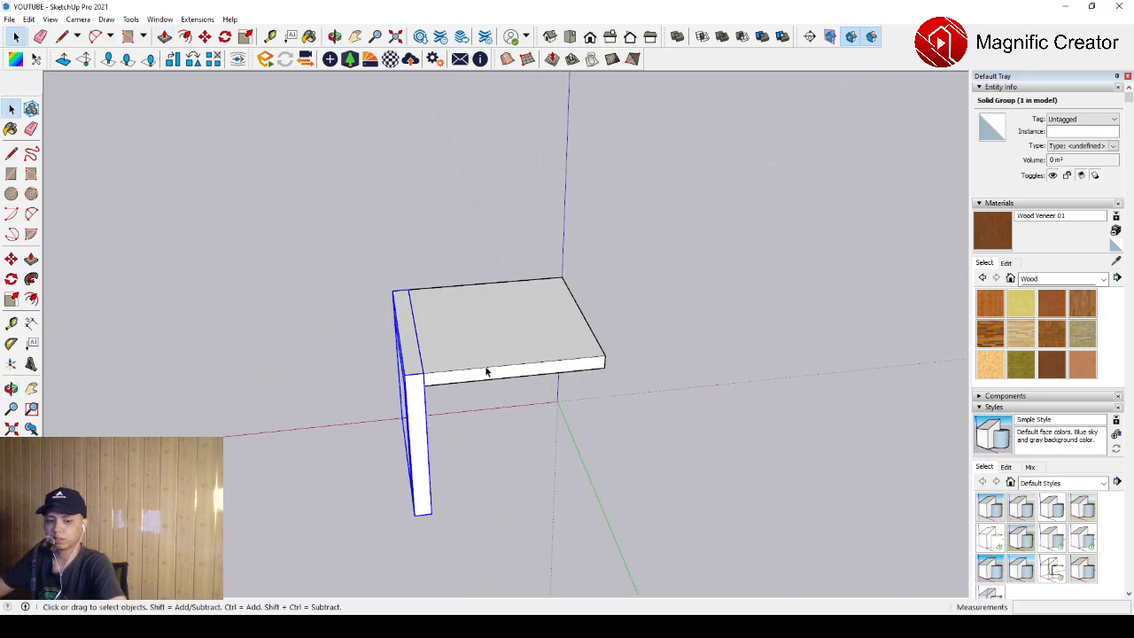
{"action": "middle_click_drag", "start_coordinate": [486, 372], "coordinate": [387, 286]}
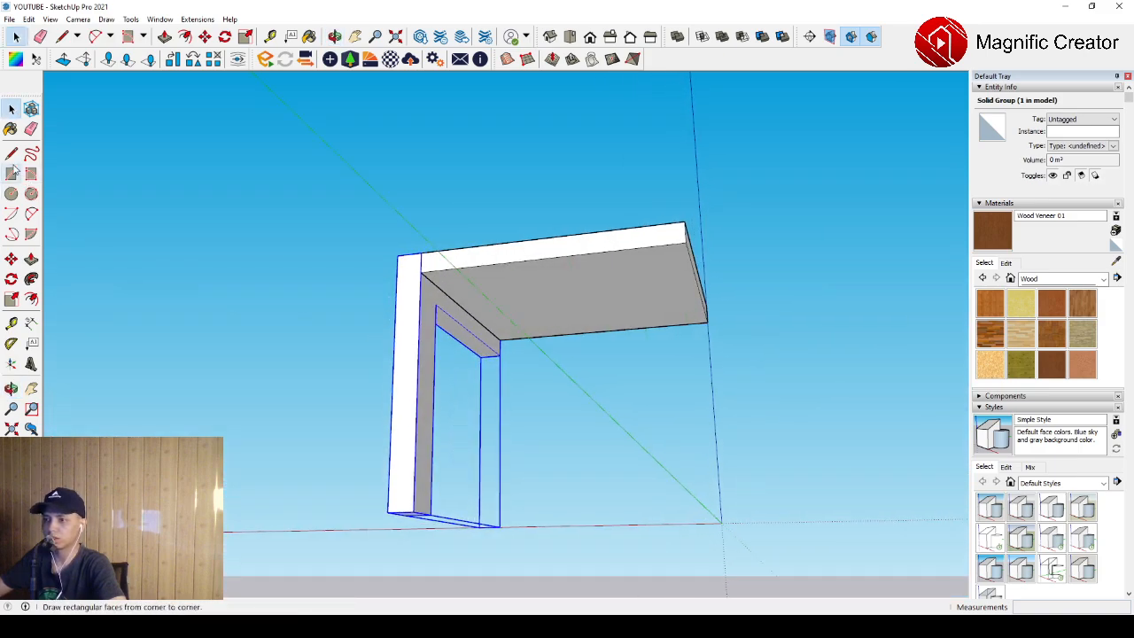
{"action": "key", "text": "l"}
{"action": "scroll", "coordinate": [499, 336], "scroll_direction": "up", "scroll_amount": 2}
{"action": "left_click", "coordinate": [500, 338]}
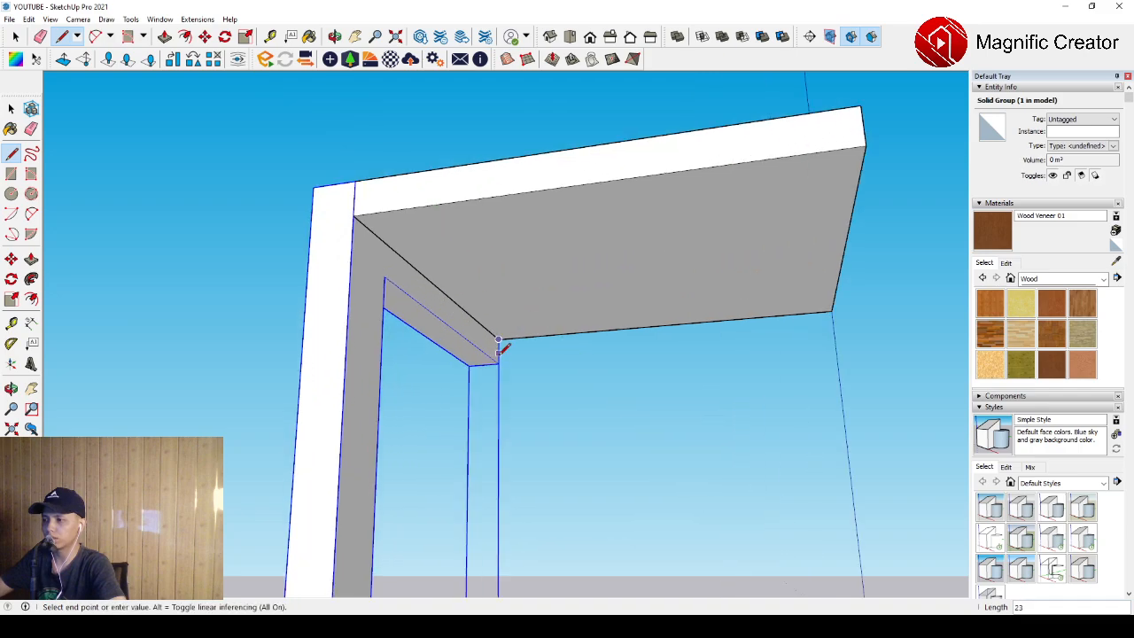
{"action": "scroll", "coordinate": [500, 341], "scroll_direction": "down", "scroll_amount": 3}
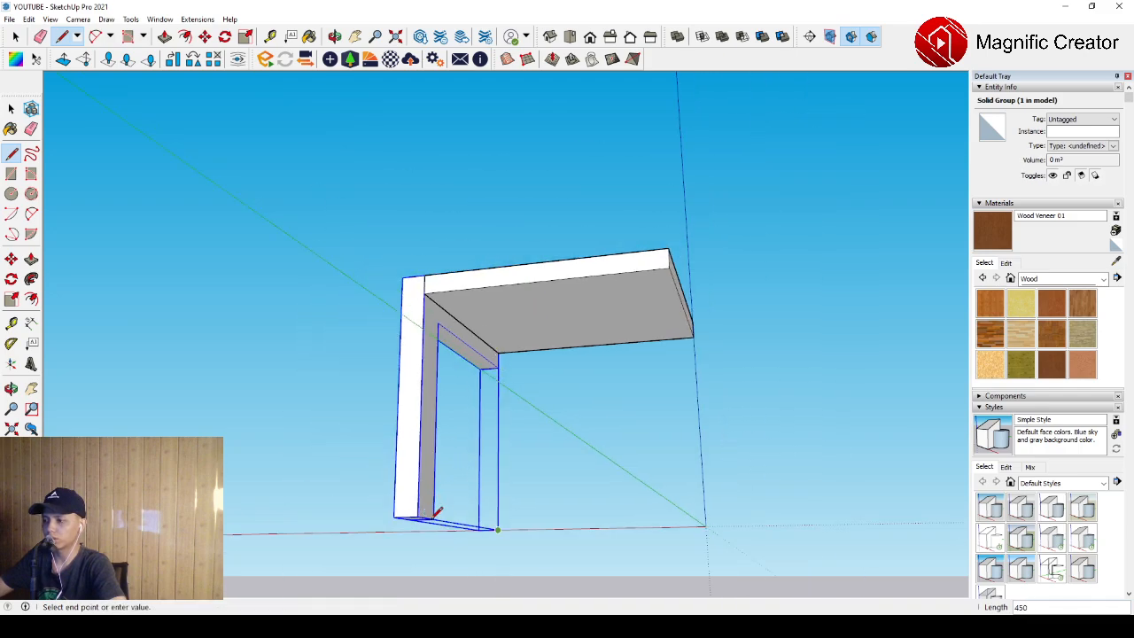
{"action": "left_click", "coordinate": [434, 516]}
{"action": "scroll", "coordinate": [480, 454], "scroll_direction": "down", "scroll_amount": 1}
{"action": "middle_click_drag", "start_coordinate": [460, 473], "coordinate": [525, 504]}
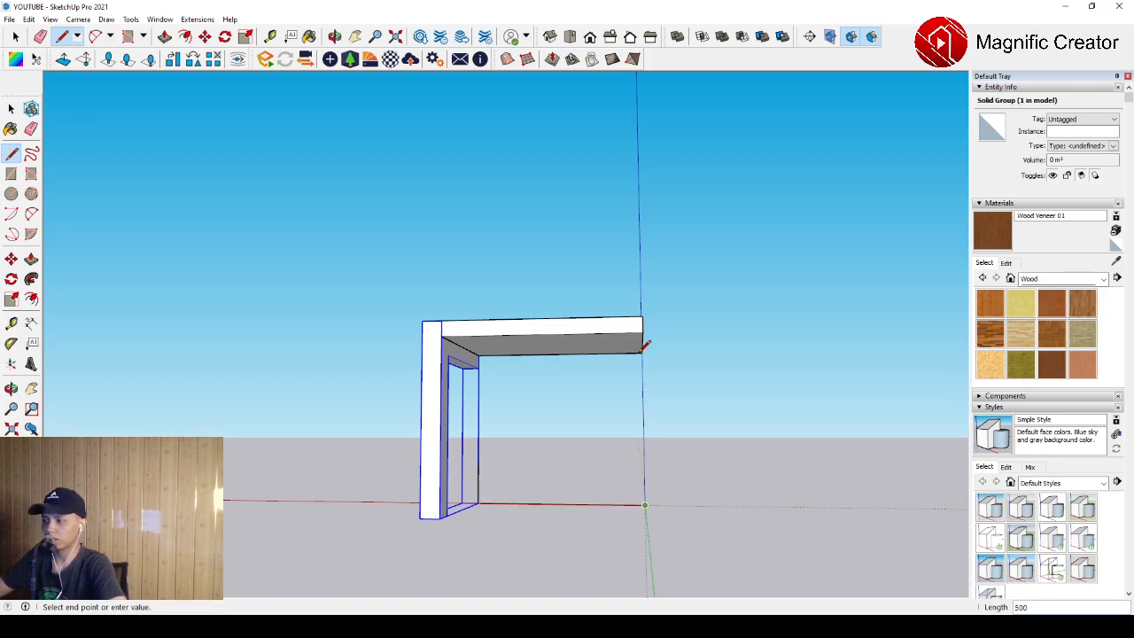
{"action": "key", "text": "space"}
Select the two connected lines beneath the slab and offset them inward to form a parallel L-shaped outline
{"action": "left_click_drag", "start_coordinate": [542, 487], "coordinate": [469, 571]}
{"action": "scroll", "coordinate": [470, 572], "scroll_direction": "up", "scroll_amount": 1}
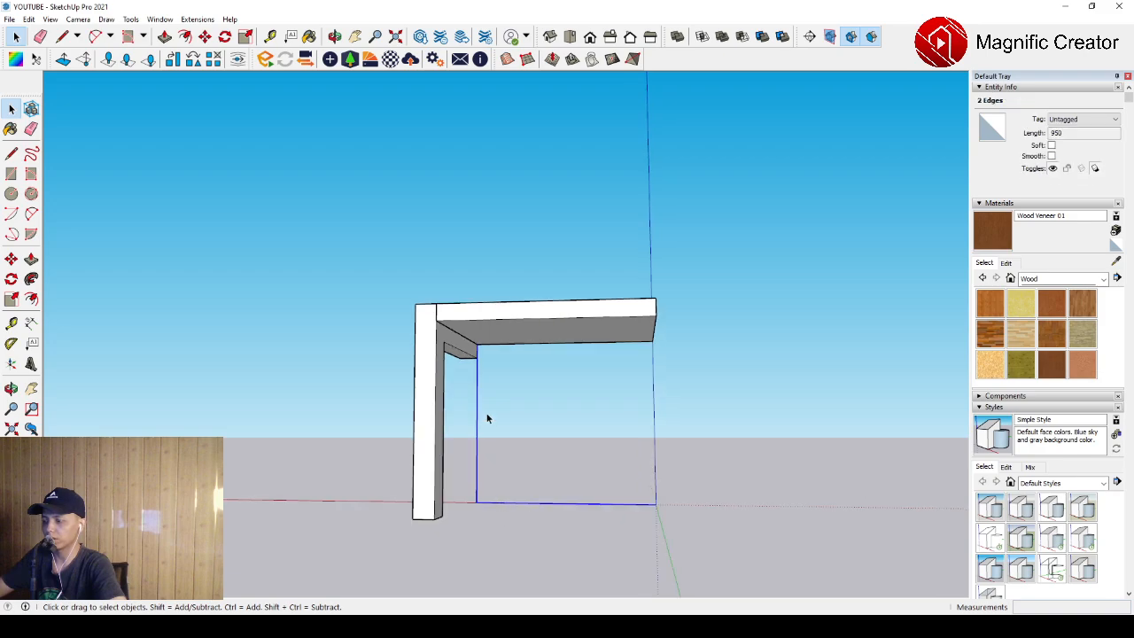
{"action": "key", "text": "f"}
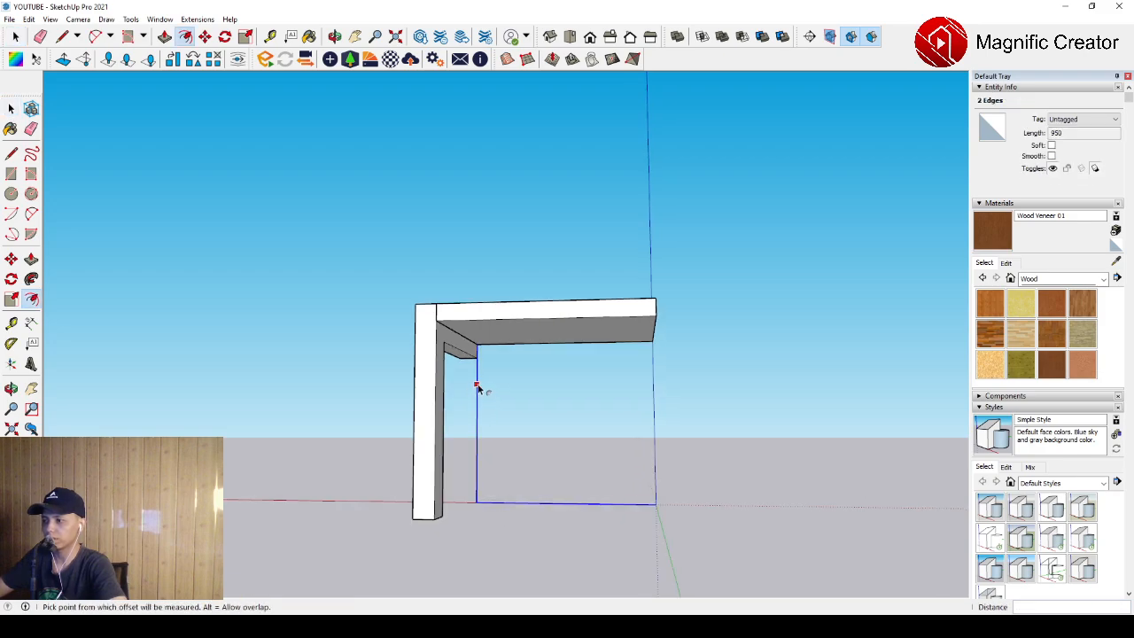
{"action": "left_click", "coordinate": [484, 388]}
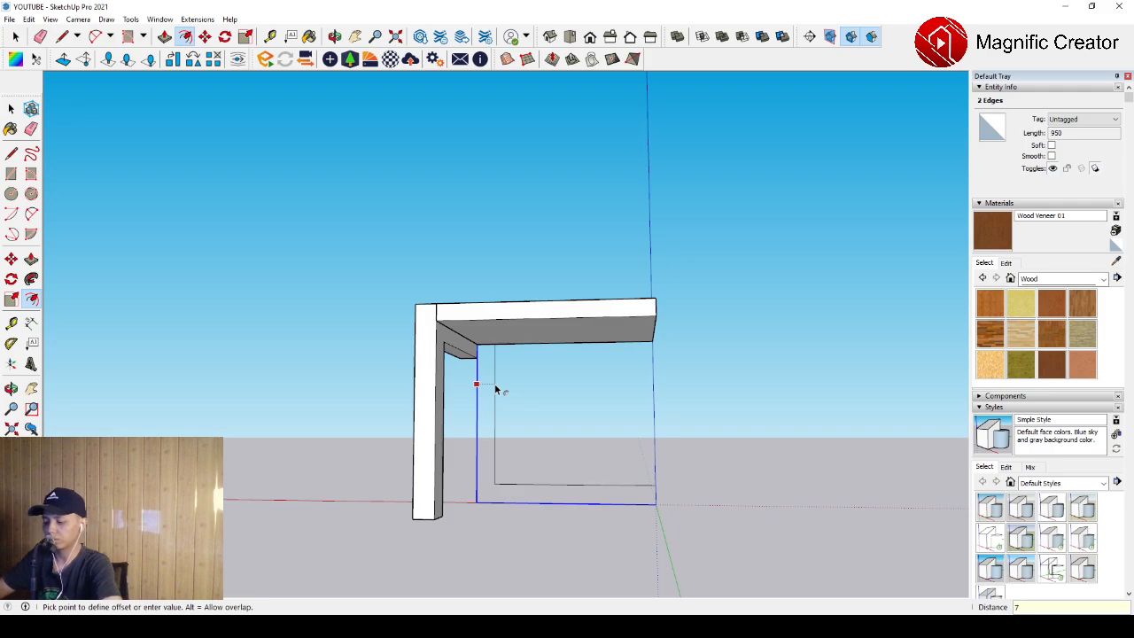
{"action": "left_click", "coordinate": [496, 390]}
{"action": "scroll", "coordinate": [638, 491], "scroll_direction": "up", "scroll_amount": 1}
Close both open ends of the offset outline with short lines to form an L-shaped face under the slab
{"action": "key", "text": "l"}
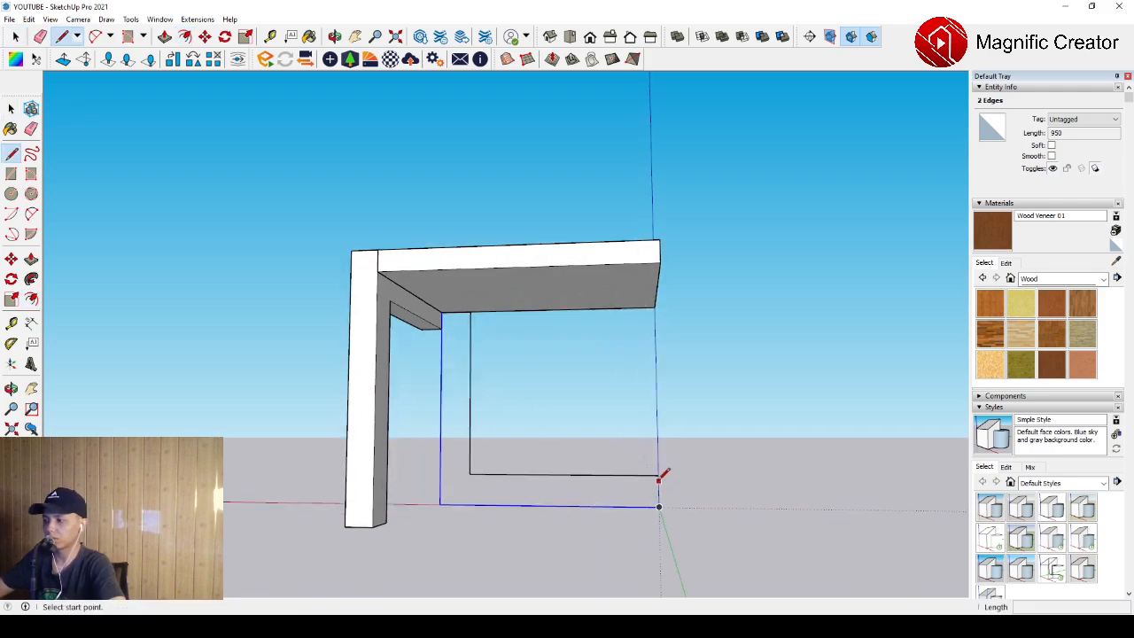
{"action": "left_click", "coordinate": [657, 475]}
{"action": "key", "text": "space"}
{"action": "key", "text": "l"}
{"action": "left_click", "coordinate": [470, 311]}
{"action": "left_click", "coordinate": [443, 310]}
{"action": "middle_click_drag", "start_coordinate": [450, 306], "coordinate": [476, 321]}
{"action": "key", "text": "space"}
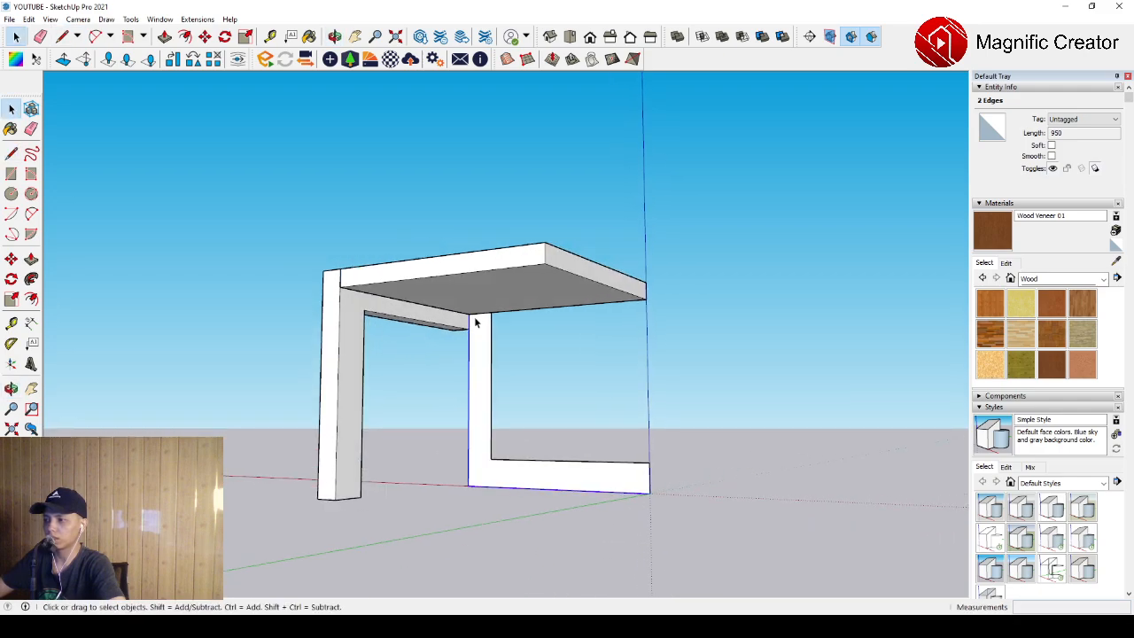
Push/Pull the new L-shaped face 50 mm inward beneath the slab
{"action": "scroll", "coordinate": [487, 325], "scroll_direction": "up", "scroll_amount": 3}
{"action": "left_click", "coordinate": [483, 326]}
{"action": "key", "text": "p"}
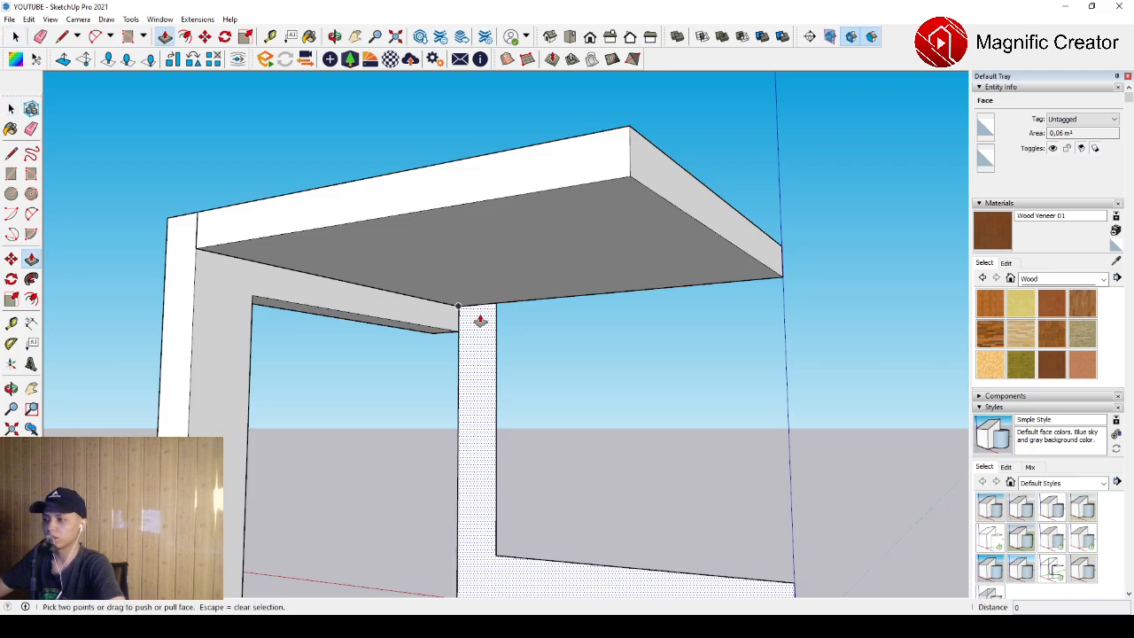
{"action": "left_click", "coordinate": [476, 324]}
{"action": "left_click", "coordinate": [461, 311]}
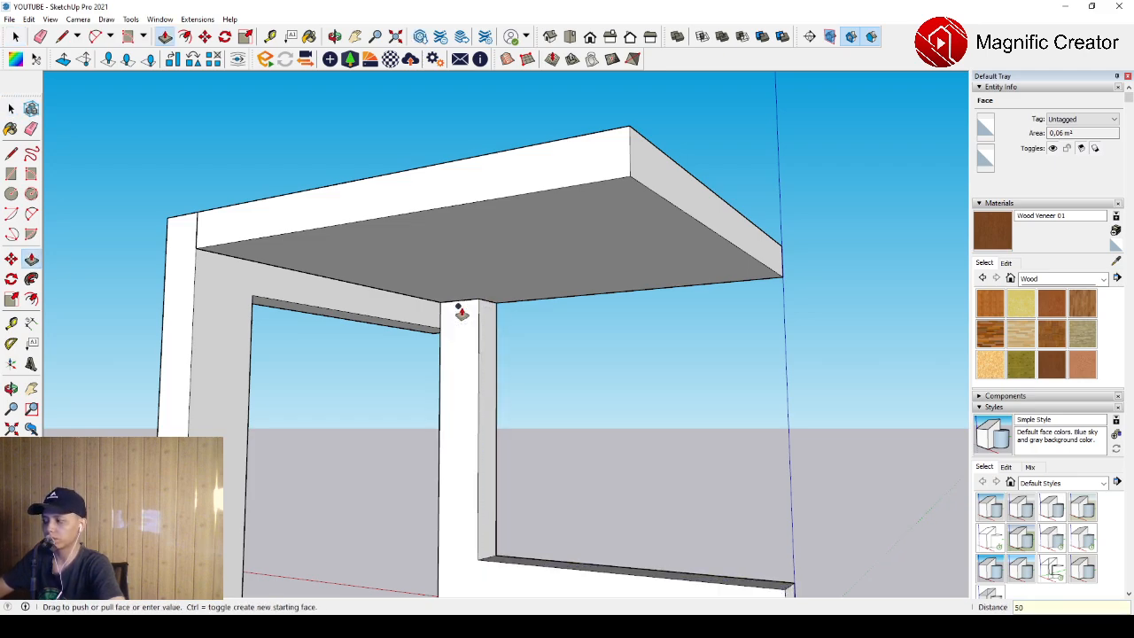
Select all the geometry of the second L-shaped frame and make it a group
{"action": "key", "text": "space"}
{"action": "triple_click", "coordinate": [483, 326]}
{"action": "key", "text": "ctrl+g"}
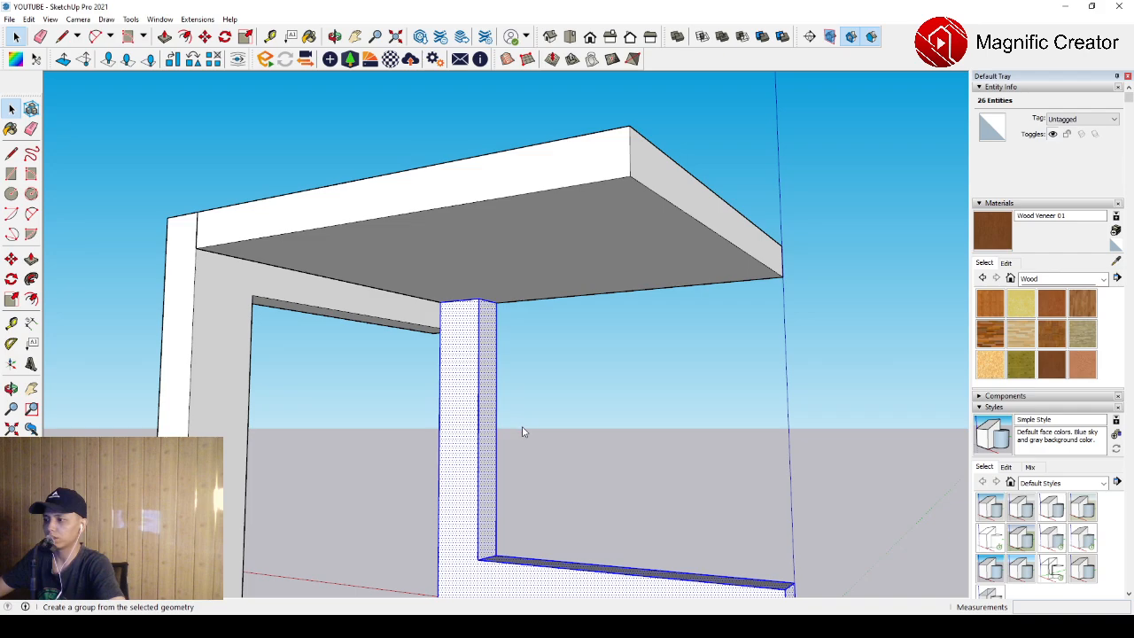
Copy the second L-shaped frame group 490 mm straight up from its bottom corner onto the slab's top surface
{"action": "scroll", "coordinate": [413, 381], "scroll_direction": "down", "scroll_amount": 3}
{"action": "middle_click_drag", "start_coordinate": [411, 384], "coordinate": [885, 377]}
{"action": "key", "text": "space"}
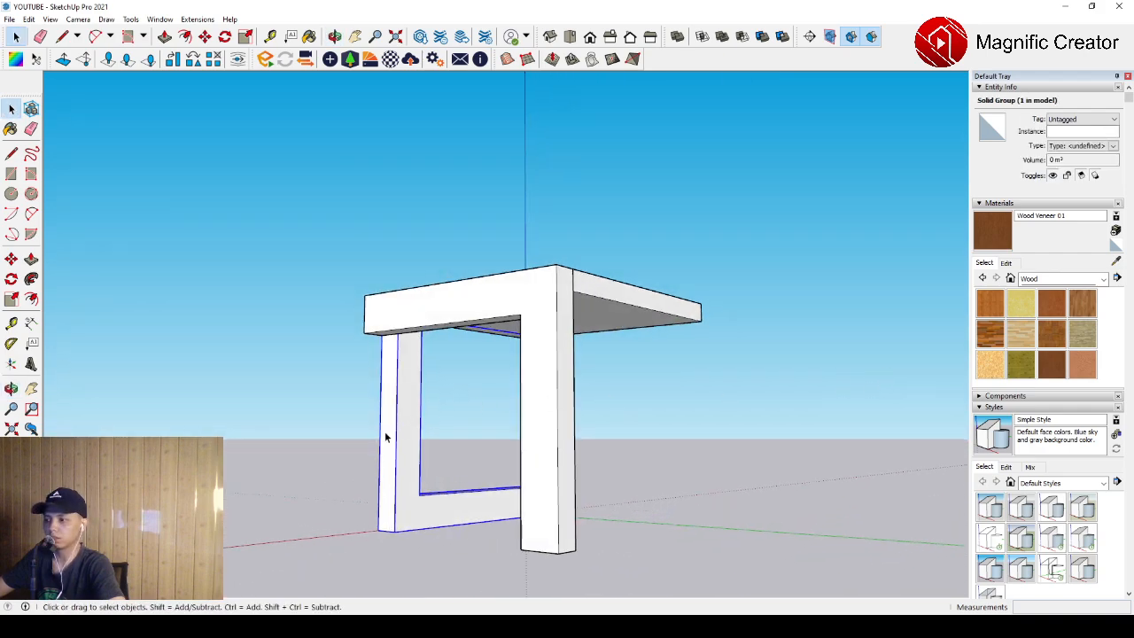
{"action": "mouse_move", "coordinate": [387, 435]}
{"action": "middle_mouse_down"}
{"action": "mouse_move", "coordinate": [412, 446]}
{"action": "mouse_move", "coordinate": [390, 455]}
{"action": "middle_mouse_up"}
{"action": "key", "text": "m"}
{"action": "left_click", "coordinate": [397, 532]}
{"action": "key", "text": "ctrl"}
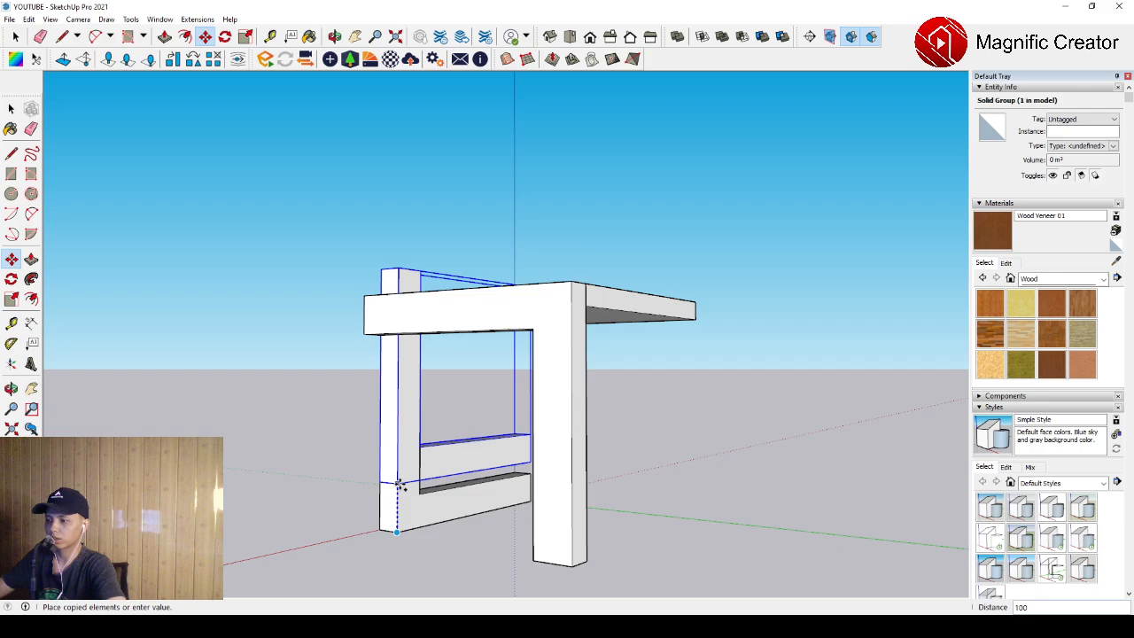
{"action": "scroll", "coordinate": [404, 301], "scroll_direction": "down", "scroll_amount": 2}
{"action": "middle_click_drag", "start_coordinate": [404, 302], "coordinate": [411, 366], "text": "shift"}
{"action": "left_click", "coordinate": [496, 367]}
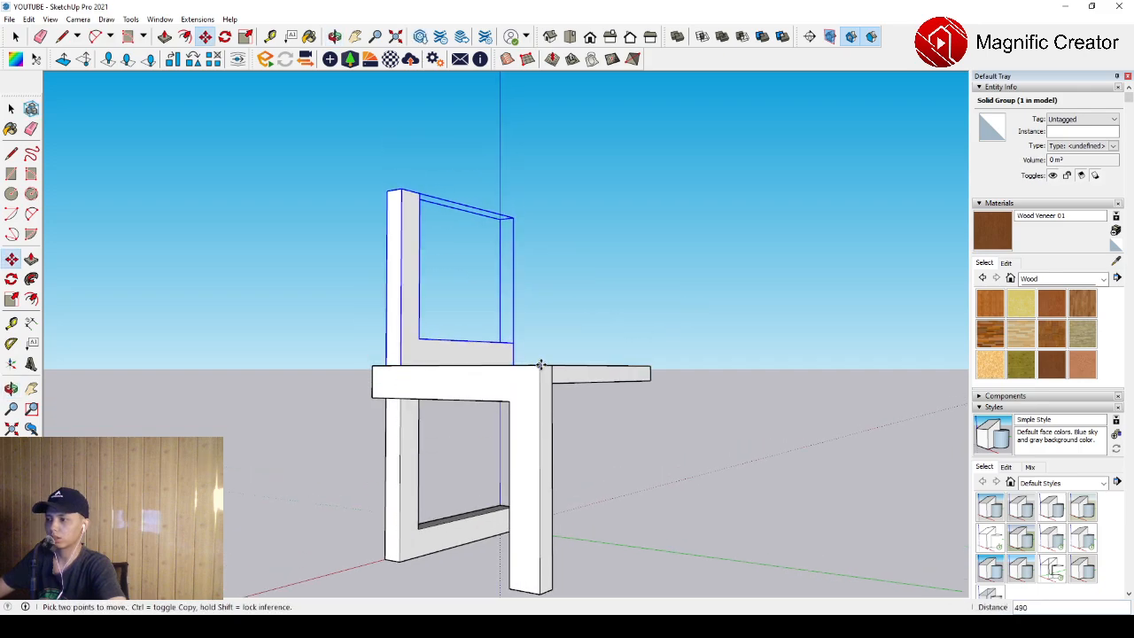
Flip the copied L-shaped frame vertically so its horizontal bar runs along the top as a backrest
{"action": "key", "text": "space"}
{"action": "scroll", "coordinate": [421, 363], "scroll_direction": "up", "scroll_amount": 2}
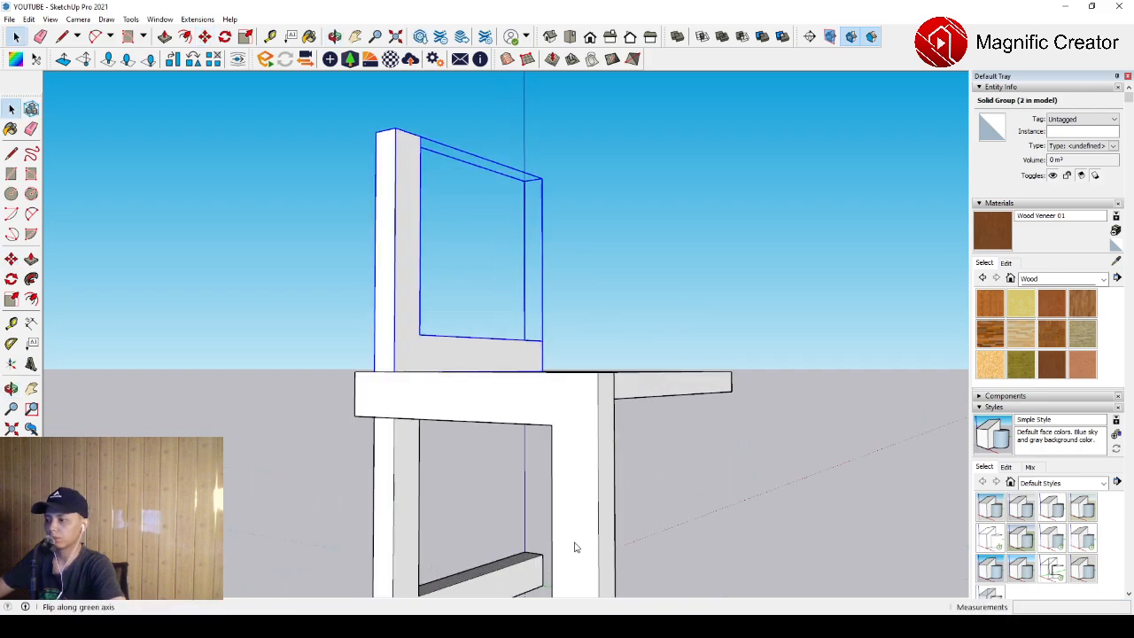
{"action": "scroll", "coordinate": [458, 392], "scroll_direction": "down", "scroll_amount": 3}
{"action": "middle_click_drag", "start_coordinate": [458, 393], "coordinate": [604, 270]}
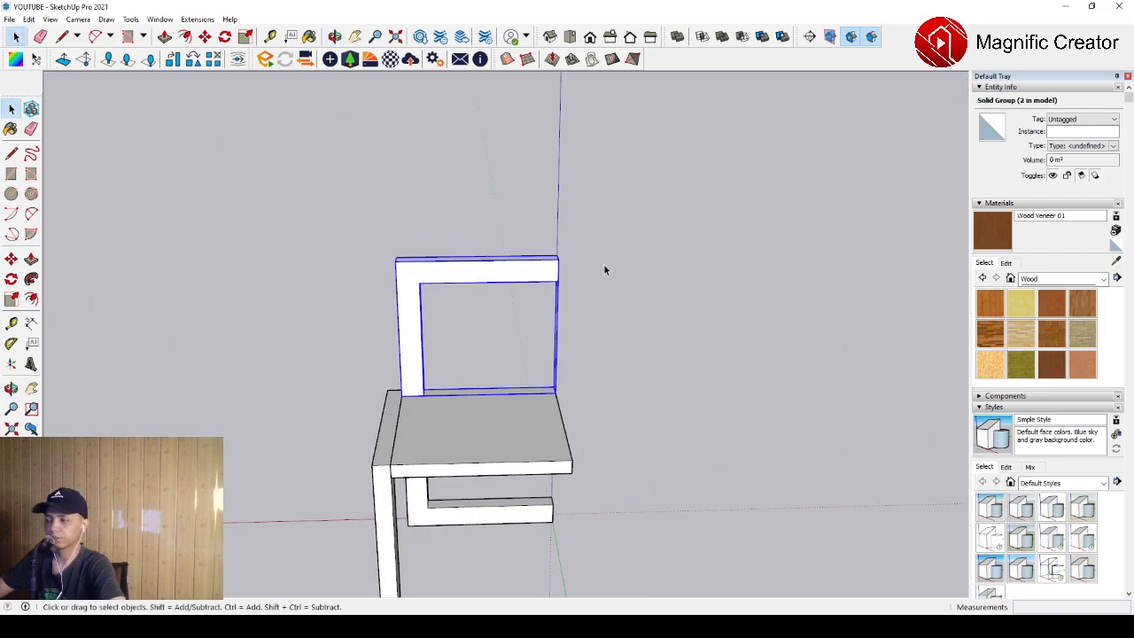
Open the backrest frame group and extend the free end of its top bar 100 mm with Push/Pull
{"action": "double_click", "coordinate": [546, 271]}
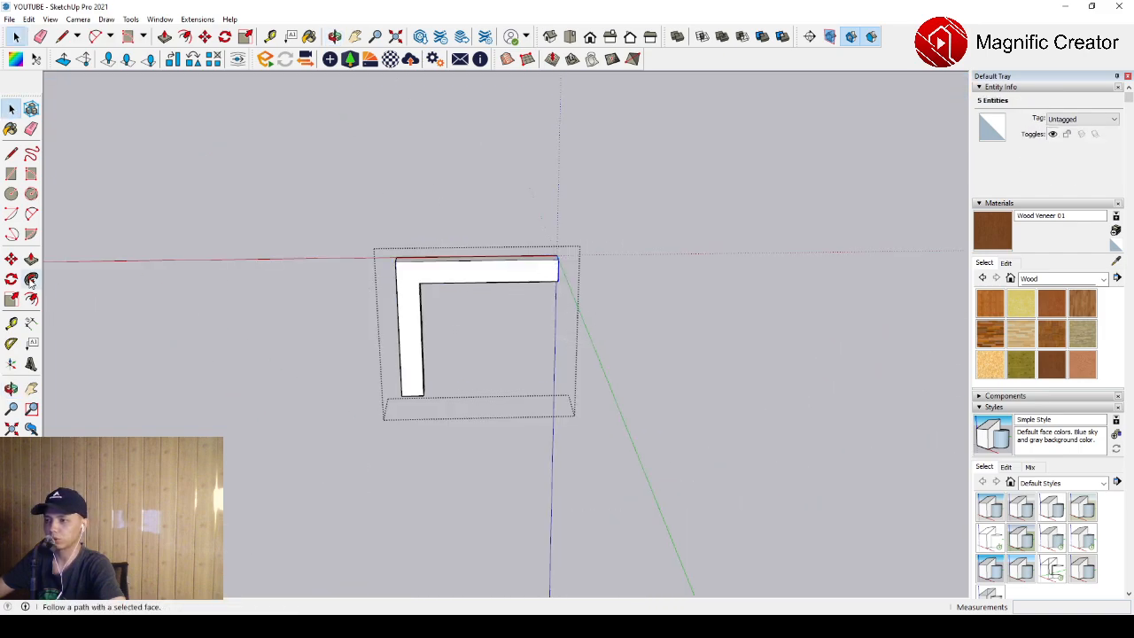
{"action": "left_click", "coordinate": [31, 259]}
{"action": "left_click", "coordinate": [558, 265]}
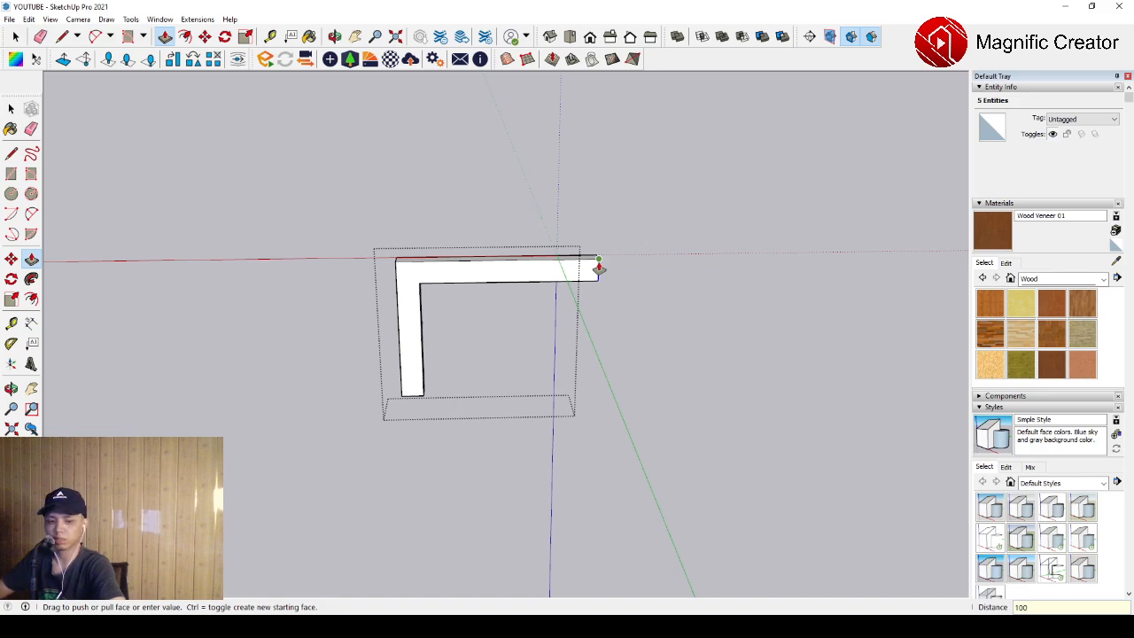
{"action": "key", "text": "Return"}
{"action": "key", "text": "space"}
{"action": "left_click", "coordinate": [763, 241]}
{"action": "scroll", "coordinate": [531, 425], "scroll_direction": "down", "scroll_amount": 1}
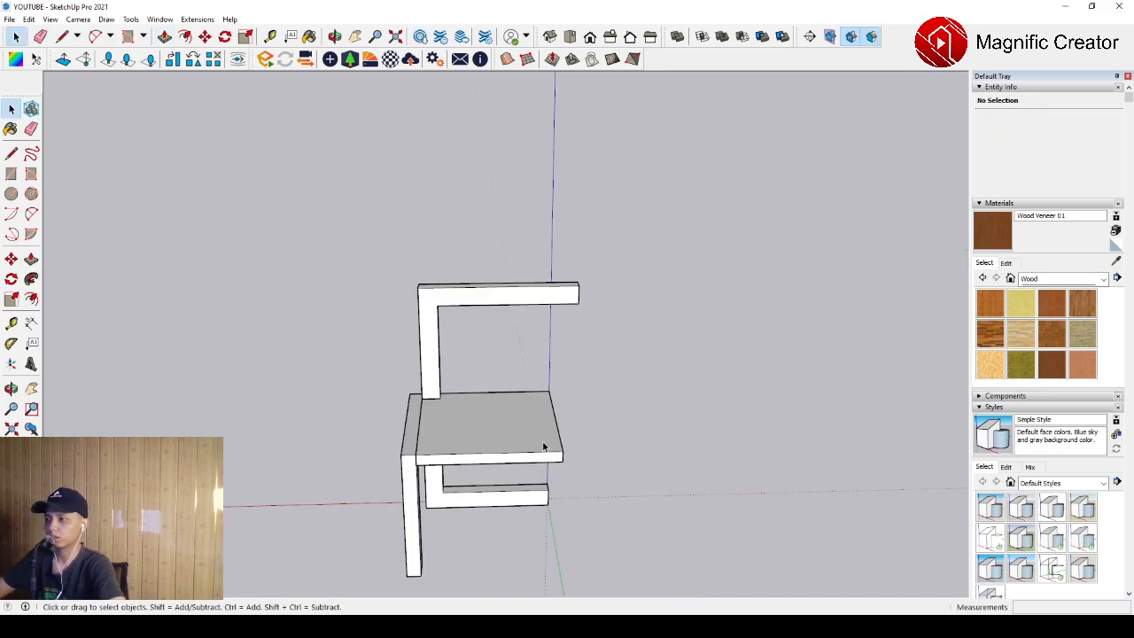
Draw a line along the green axis from the backrest bar's lower outer end corner, ending level with the slab's front corner
{"action": "middle_click_drag", "start_coordinate": [544, 447], "coordinate": [420, 371]}
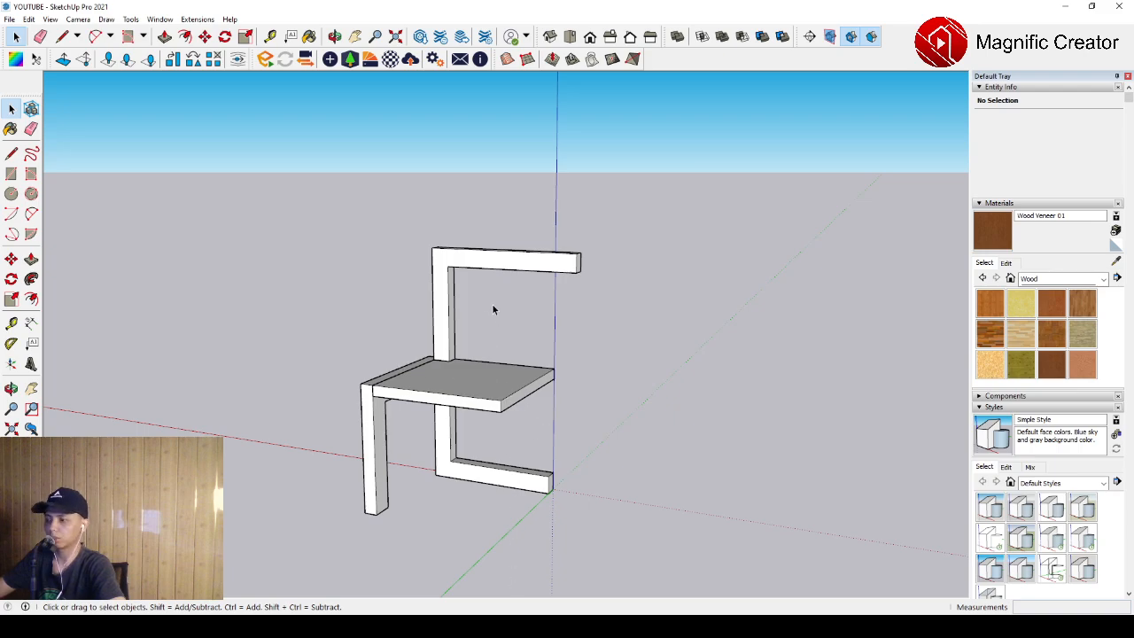
{"action": "scroll", "coordinate": [503, 410], "scroll_direction": "up", "scroll_amount": 1}
{"action": "middle_click_drag", "start_coordinate": [503, 409], "coordinate": [485, 399]}
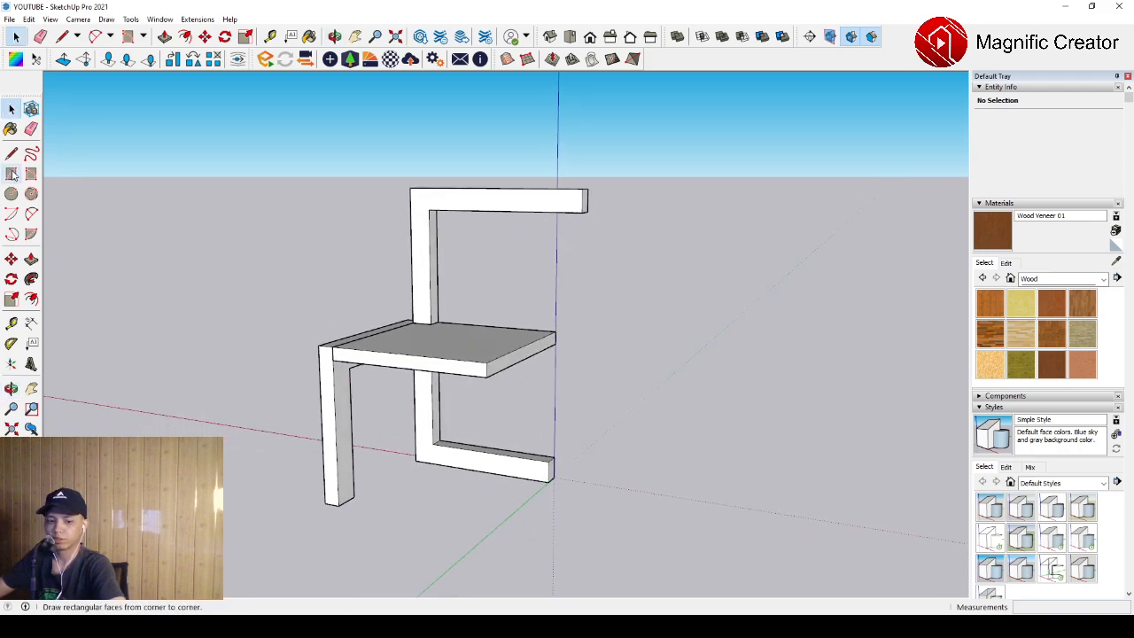
{"action": "mouse_move", "coordinate": [212, 235]}
{"action": "middle_mouse_down"}
{"action": "mouse_move", "coordinate": [271, 255]}
{"action": "mouse_move", "coordinate": [544, 210]}
{"action": "middle_mouse_up"}
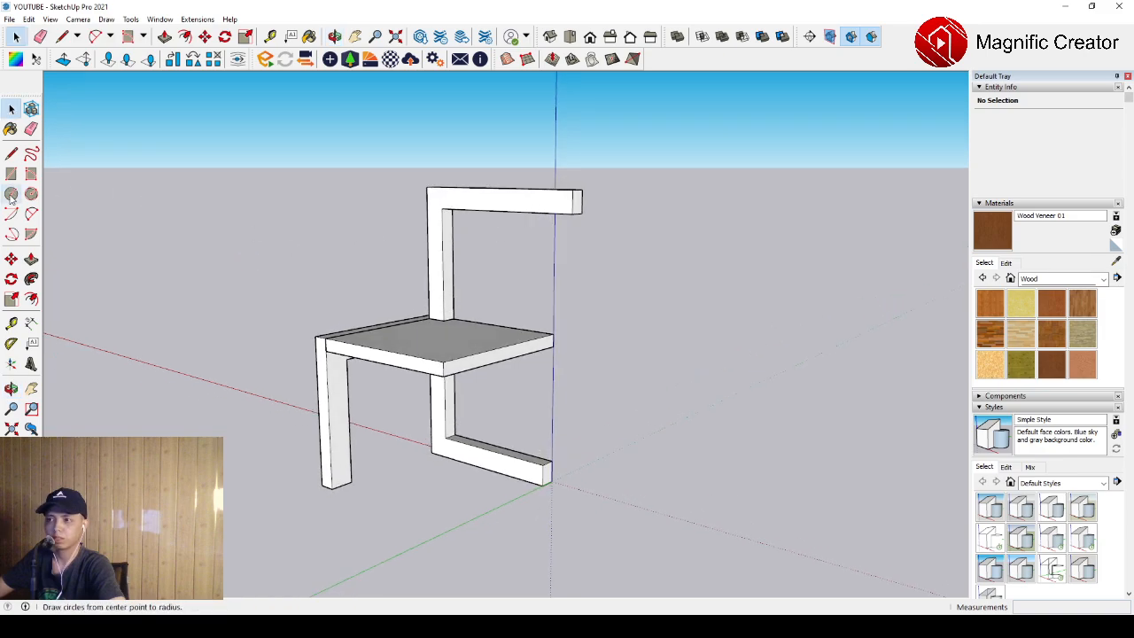
{"action": "left_click", "coordinate": [20, 156]}
{"action": "middle_click_drag", "start_coordinate": [463, 362], "coordinate": [454, 347]}
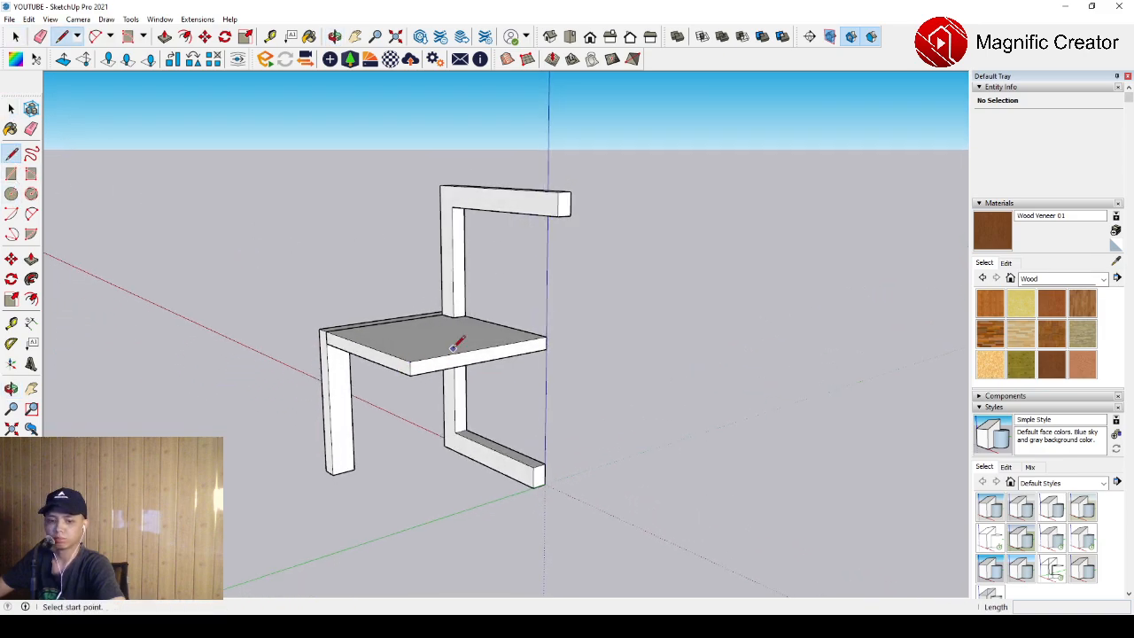
{"action": "left_click", "coordinate": [559, 214]}
{"action": "mouse_move", "coordinate": [572, 207]}
{"action": "middle_mouse_down"}
{"action": "mouse_move", "coordinate": [544, 216]}
{"action": "mouse_move", "coordinate": [588, 212]}
{"action": "middle_mouse_up"}
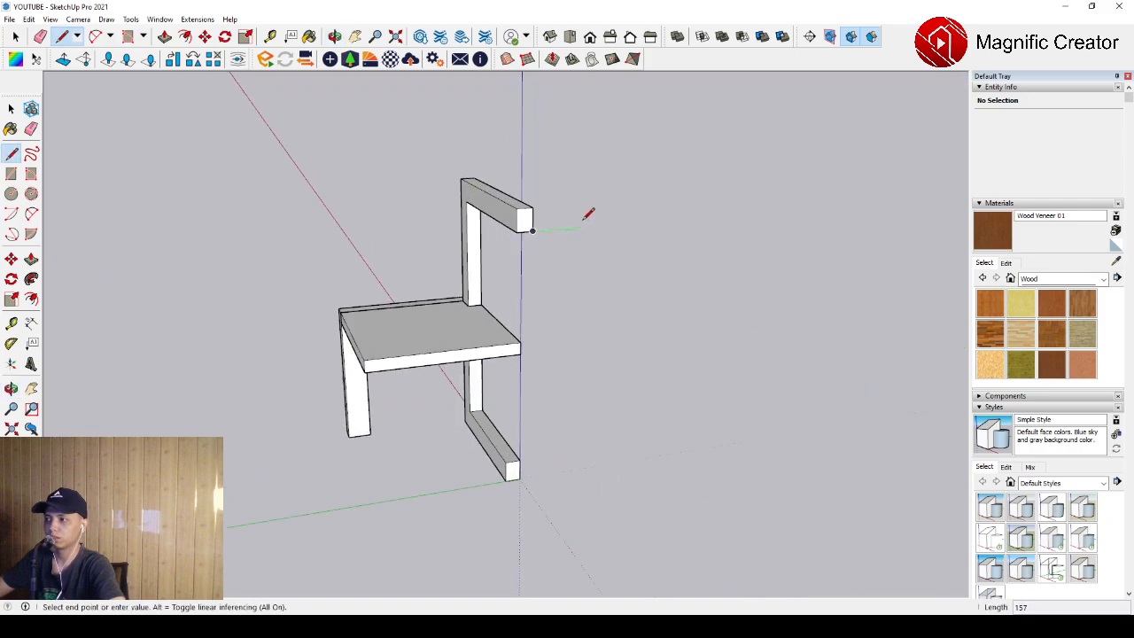
{"action": "scroll", "coordinate": [507, 227], "scroll_direction": "up", "scroll_amount": 3}
{"action": "scroll", "coordinate": [509, 226], "scroll_direction": "down", "scroll_amount": 5}
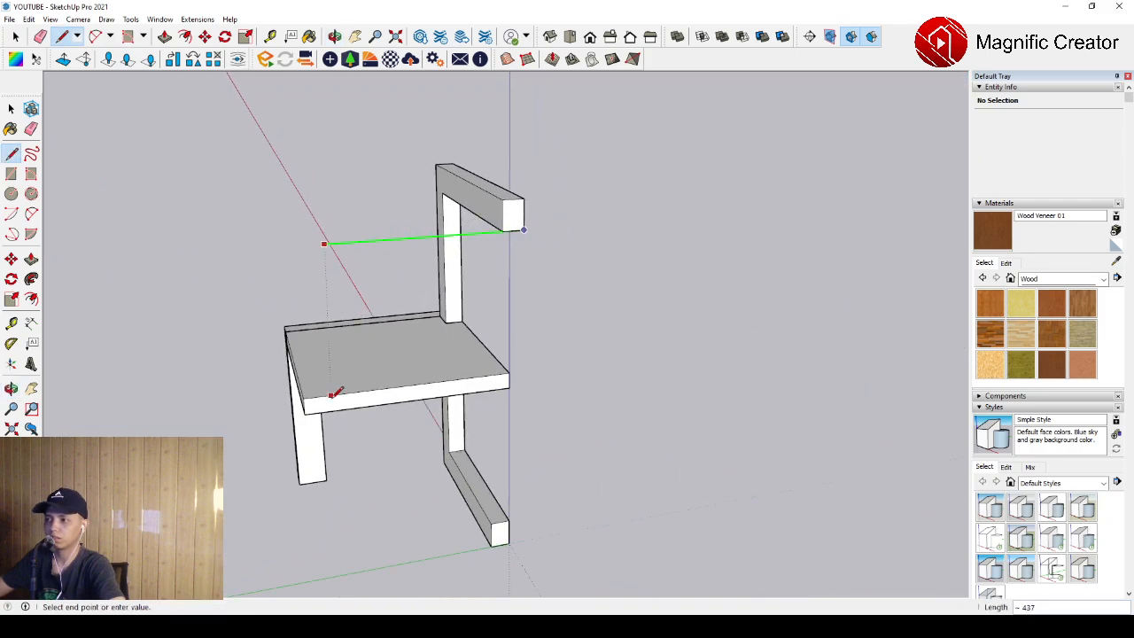
{"action": "left_click", "coordinate": [303, 399]}
Continue the line vertically down to ground level, aligned with the bottom of the front leg
{"action": "scroll", "coordinate": [306, 405], "scroll_direction": "down", "scroll_amount": 2}
{"action": "middle_click_drag", "start_coordinate": [309, 413], "coordinate": [324, 355], "text": "shift"}
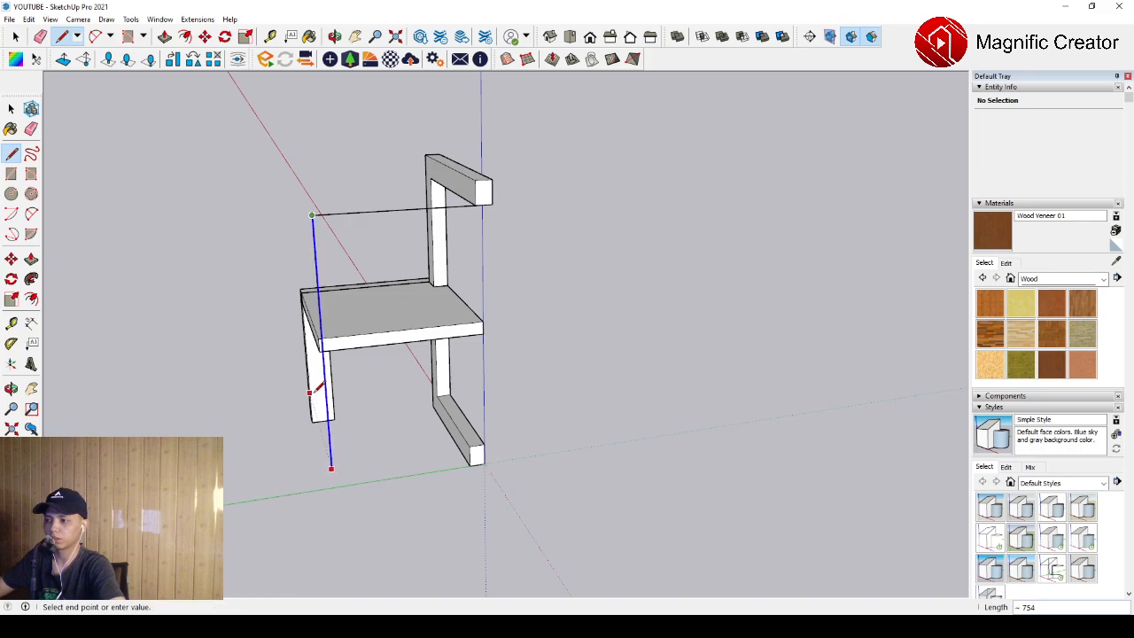
{"action": "middle_click_drag", "start_coordinate": [324, 415], "coordinate": [410, 393]}
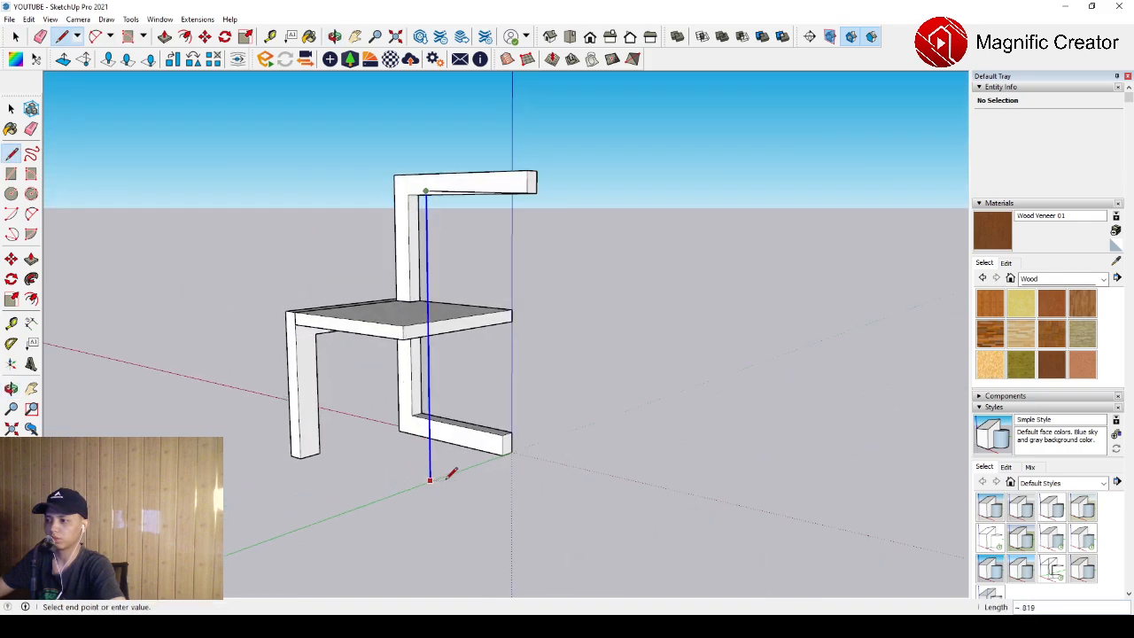
{"action": "middle_click_drag", "start_coordinate": [467, 447], "coordinate": [594, 455]}
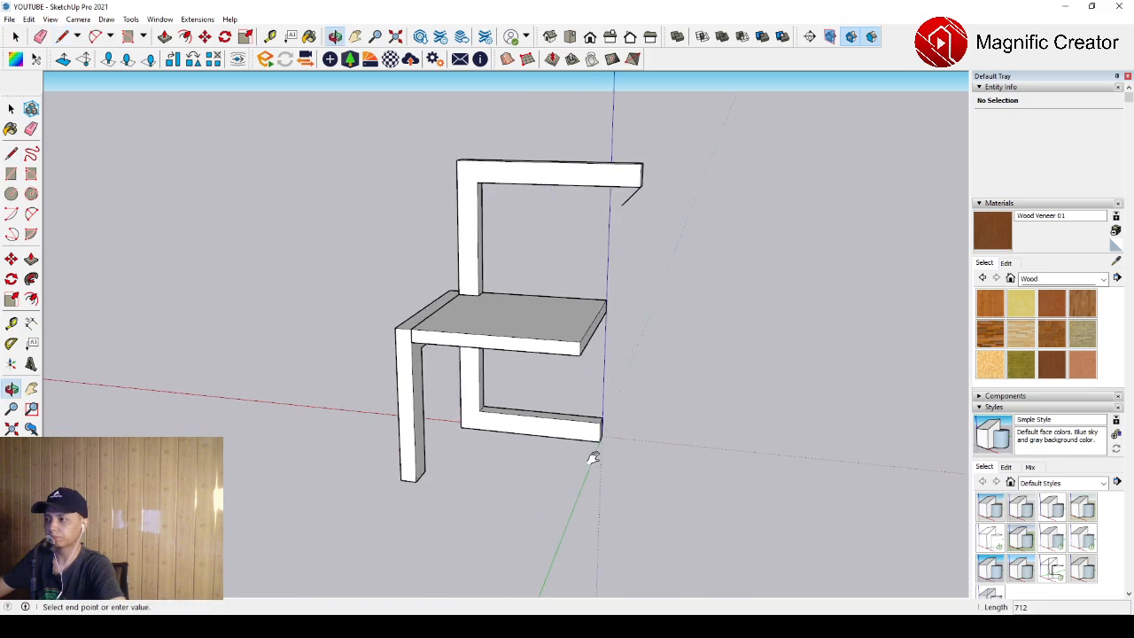
{"action": "left_click", "coordinate": [417, 478]}
{"action": "key", "text": "space"}
Select the armrest line and its vertical leg line, and offset both inward by 50 mm
{"action": "middle_click_drag", "start_coordinate": [417, 478], "coordinate": [502, 316]}
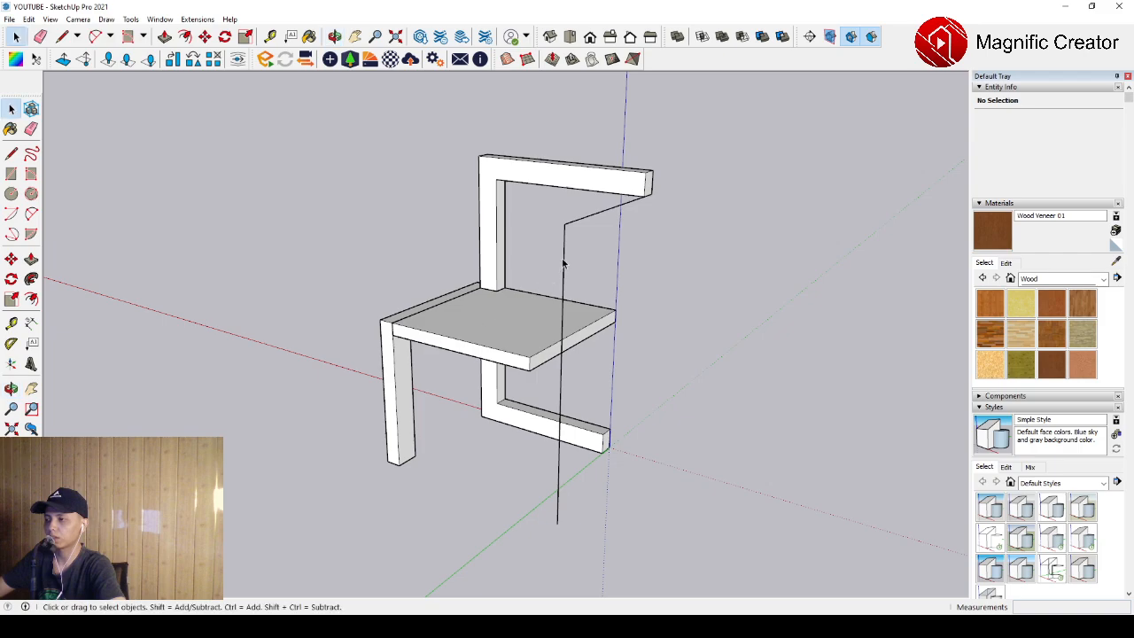
{"action": "triple_click", "coordinate": [565, 252]}
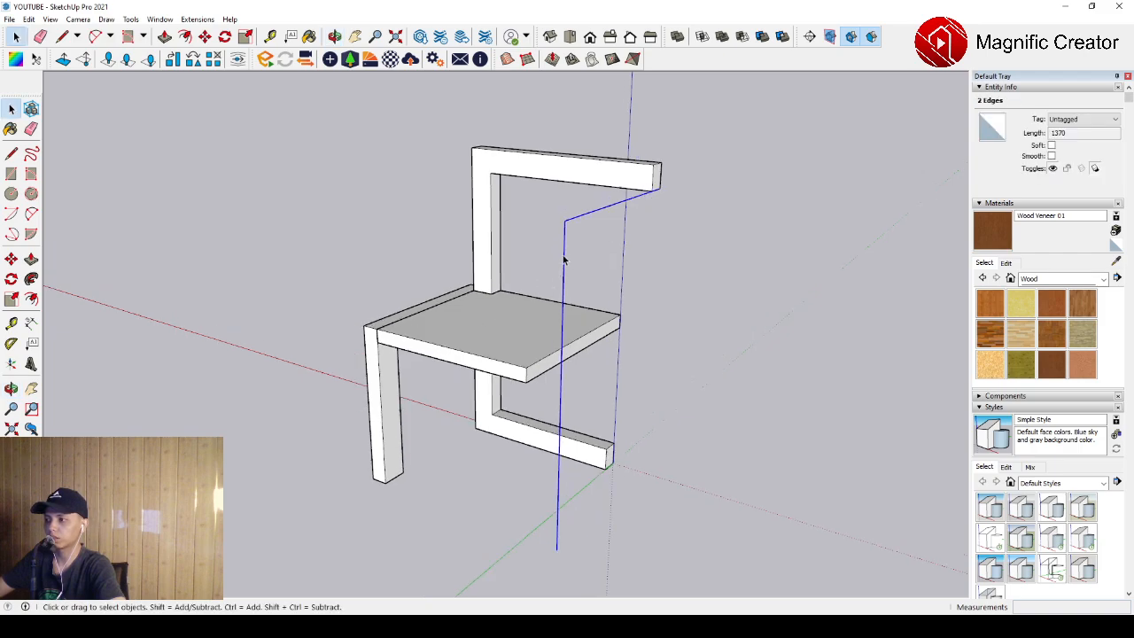
{"action": "scroll", "coordinate": [611, 184], "scroll_direction": "up", "scroll_amount": 2}
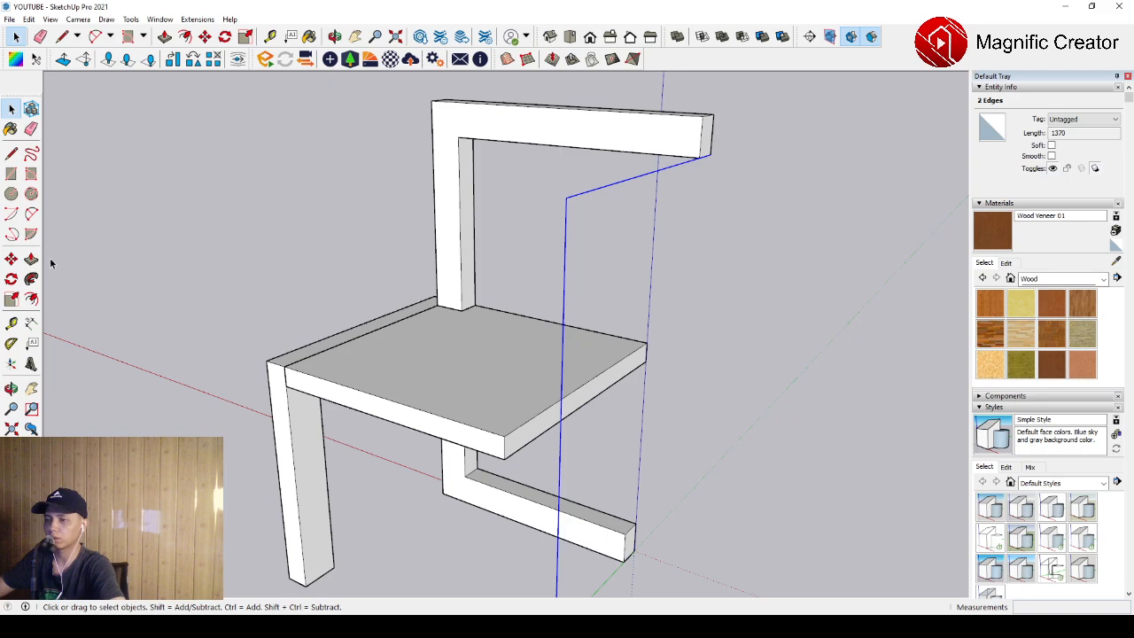
{"action": "left_click", "coordinate": [31, 298]}
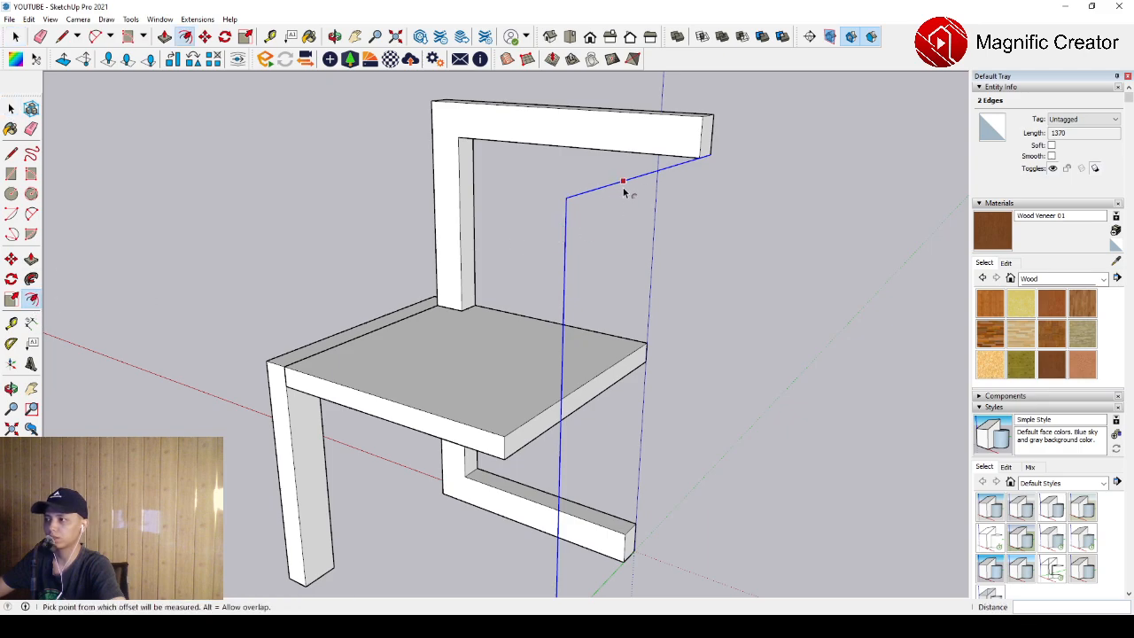
{"action": "left_click", "coordinate": [624, 189]}
{"action": "left_click", "coordinate": [624, 211]}
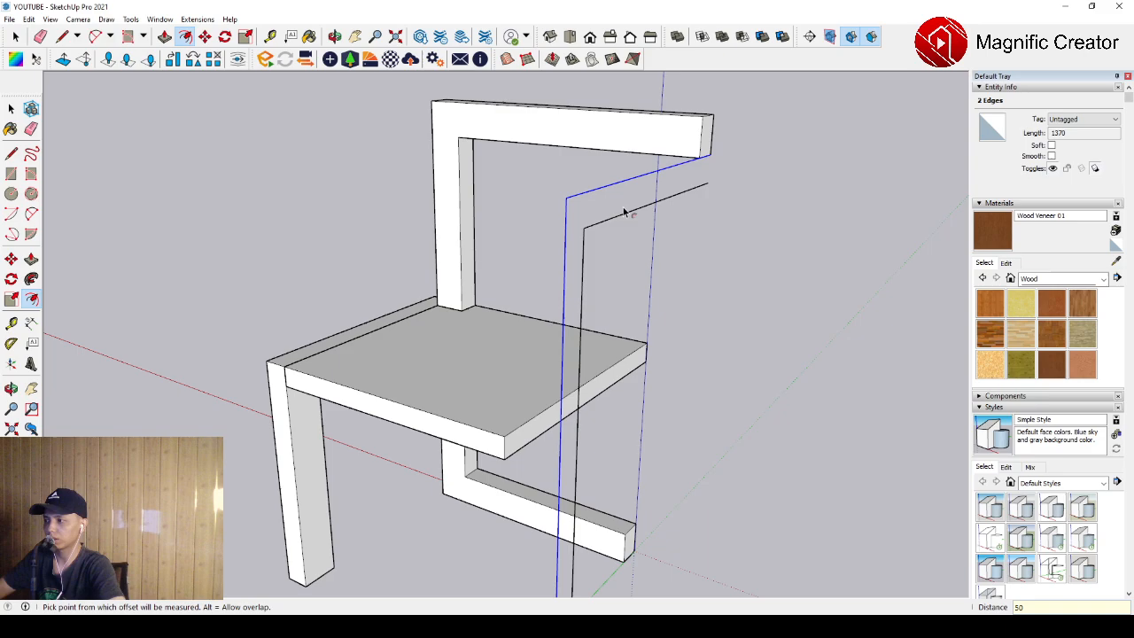
Close the upper and lower open ends of the armrest outline with short lines to form an L-shaped face
{"action": "key", "text": "space"}
{"action": "key", "text": "l"}
{"action": "left_click", "coordinate": [710, 155]}
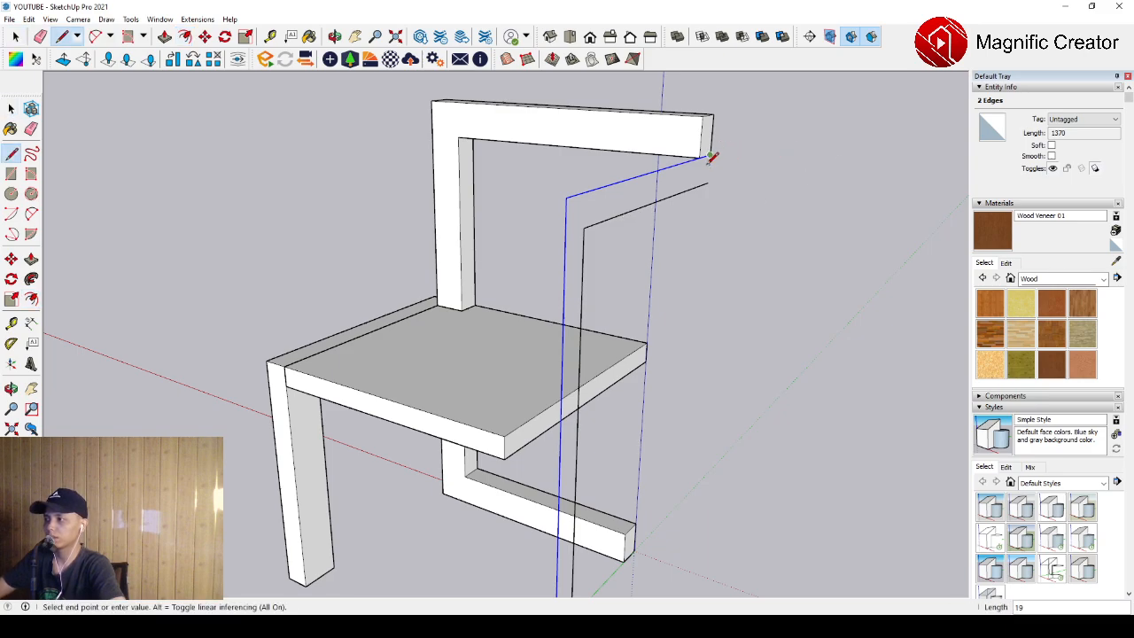
{"action": "left_click", "coordinate": [708, 183]}
{"action": "key", "text": "space"}
{"action": "scroll", "coordinate": [679, 152], "scroll_direction": "down", "scroll_amount": 3}
{"action": "scroll", "coordinate": [628, 436], "scroll_direction": "up", "scroll_amount": 2}
{"action": "scroll", "coordinate": [628, 435], "scroll_direction": "up", "scroll_amount": 1}
{"action": "key", "text": "l"}
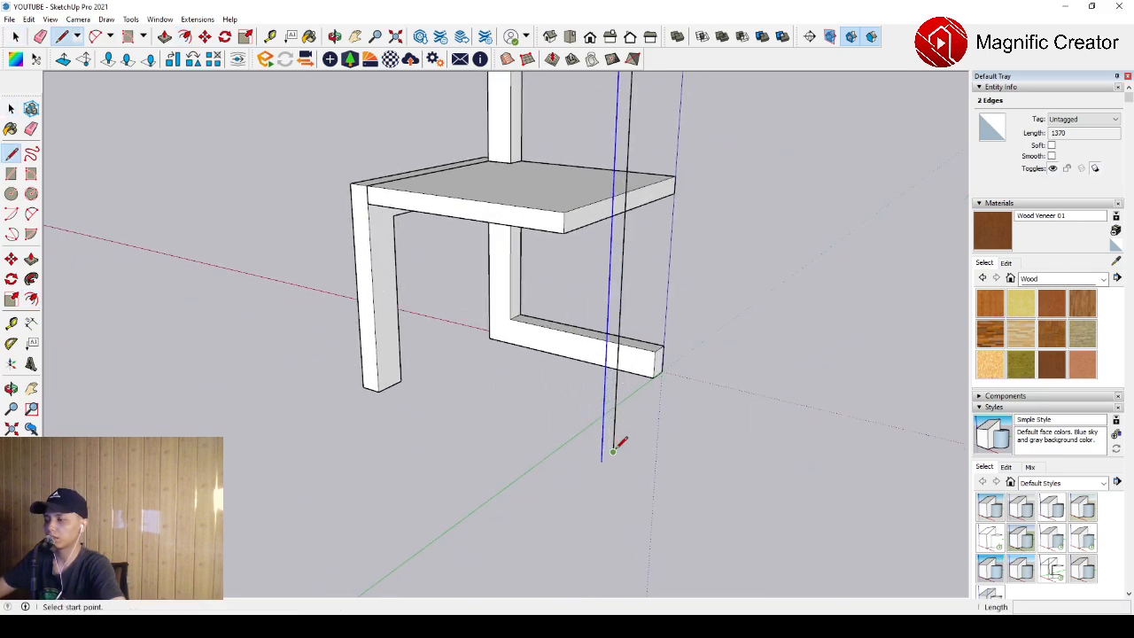
{"action": "left_click", "coordinate": [613, 451]}
{"action": "left_click", "coordinate": [602, 460]}
{"action": "key", "text": "space"}
Extrude the L-shaped armrest face inward until it meets the seat slab's side
{"action": "scroll", "coordinate": [608, 456], "scroll_direction": "down", "scroll_amount": 2}
{"action": "middle_click_drag", "start_coordinate": [574, 349], "coordinate": [576, 248]}
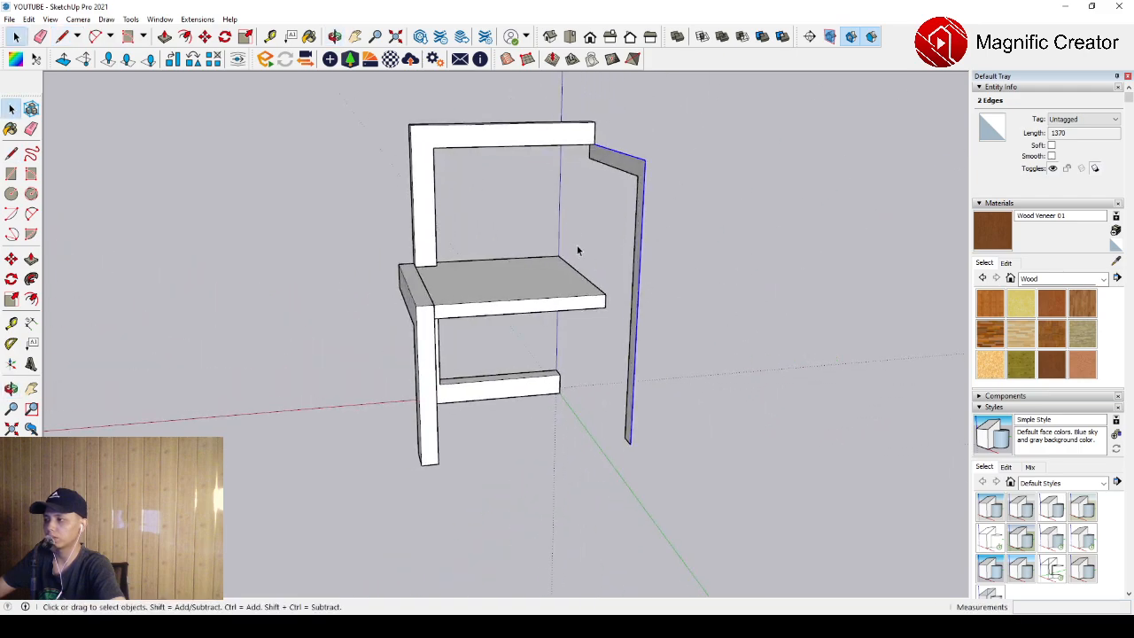
{"action": "scroll", "coordinate": [638, 304], "scroll_direction": "up", "scroll_amount": 3}
{"action": "scroll", "coordinate": [671, 216], "scroll_direction": "up", "scroll_amount": 1}
{"action": "left_click", "coordinate": [695, 177]}
{"action": "scroll", "coordinate": [697, 186], "scroll_direction": "down", "scroll_amount": 2}
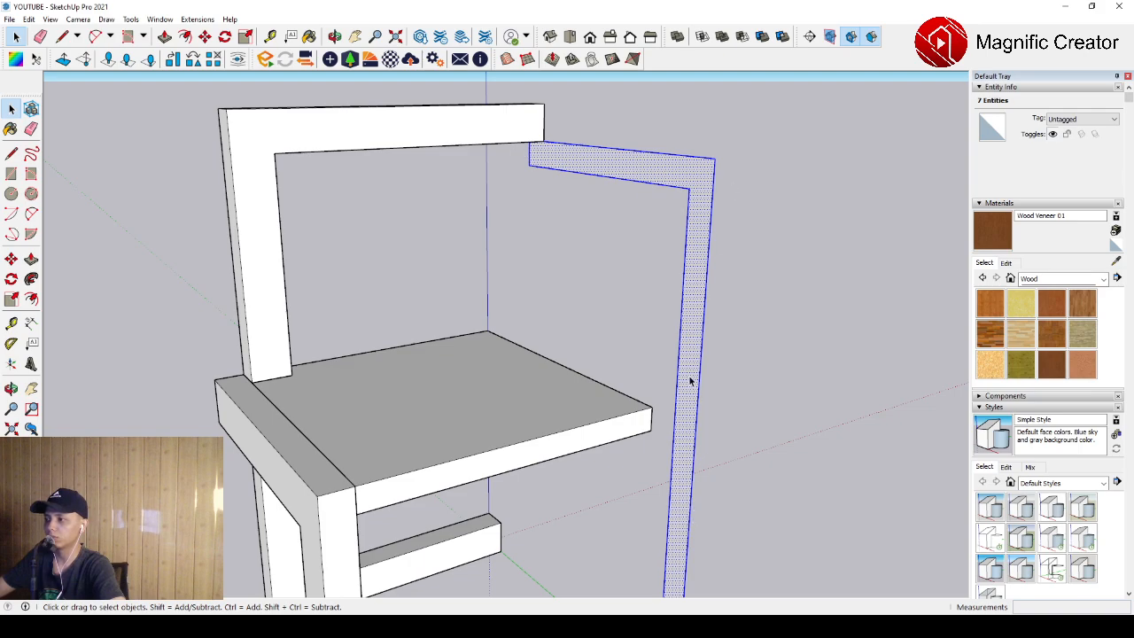
{"action": "key", "text": "p"}
{"action": "scroll", "coordinate": [656, 397], "scroll_direction": "up", "scroll_amount": 1}
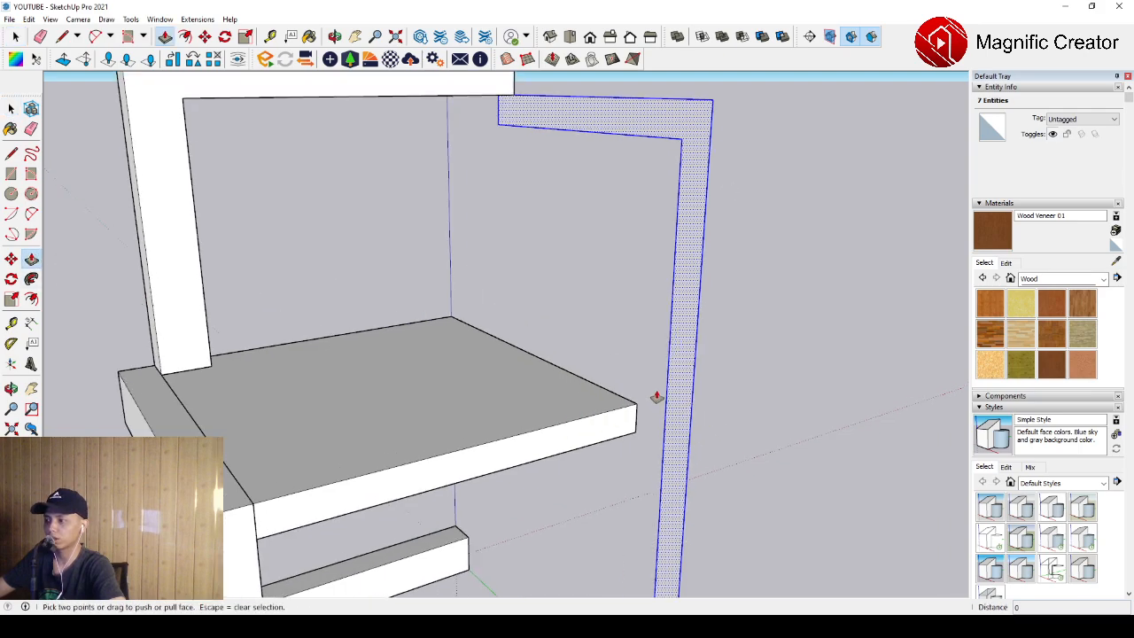
{"action": "left_click_drag", "start_coordinate": [666, 395], "coordinate": [633, 334]}
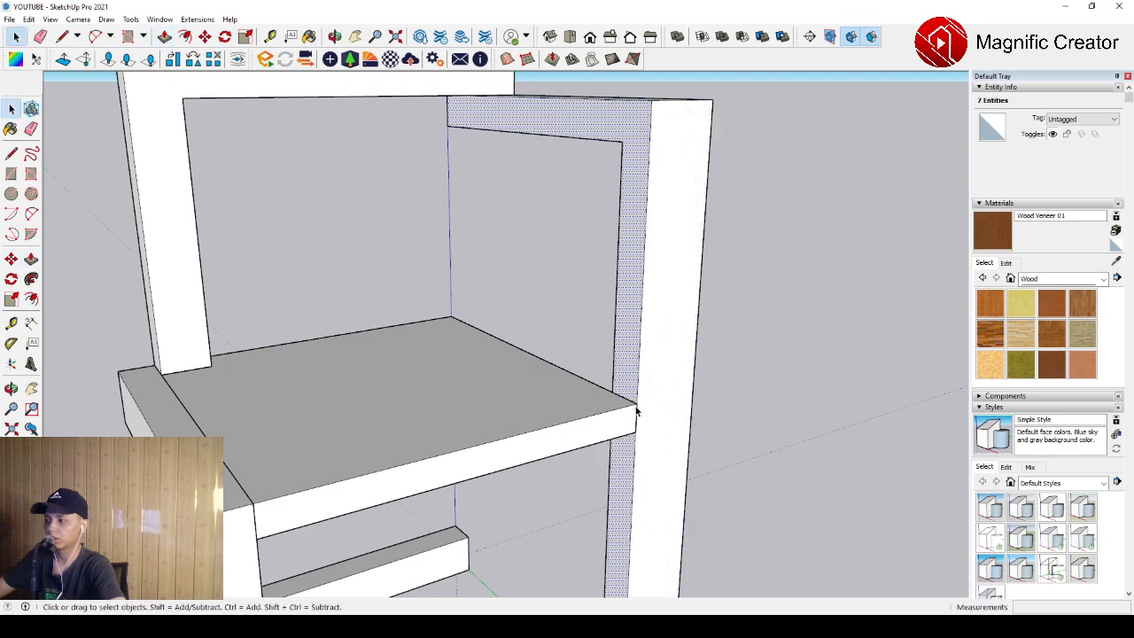
{"action": "middle_click_drag", "start_coordinate": [632, 334], "coordinate": [607, 431]}
{"action": "key", "text": "space"}
Select all the connected geometry of the extruded armrest leg and make it a group
{"action": "scroll", "coordinate": [608, 432], "scroll_direction": "down", "scroll_amount": 3}
{"action": "triple_click", "coordinate": [634, 344]}
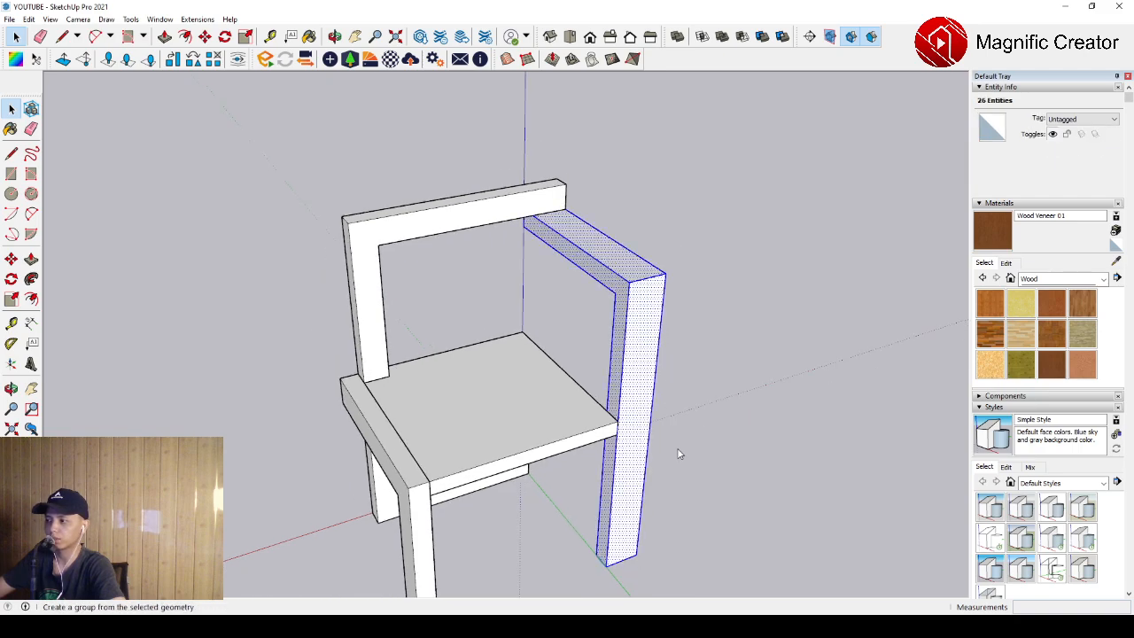
{"action": "key", "text": "ctrl+g"}
Select all five parts of the chair and combine them into one group
{"action": "middle_click_drag", "start_coordinate": [458, 387], "coordinate": [633, 221]}
{"action": "scroll", "coordinate": [621, 291], "scroll_direction": "down", "scroll_amount": 2}
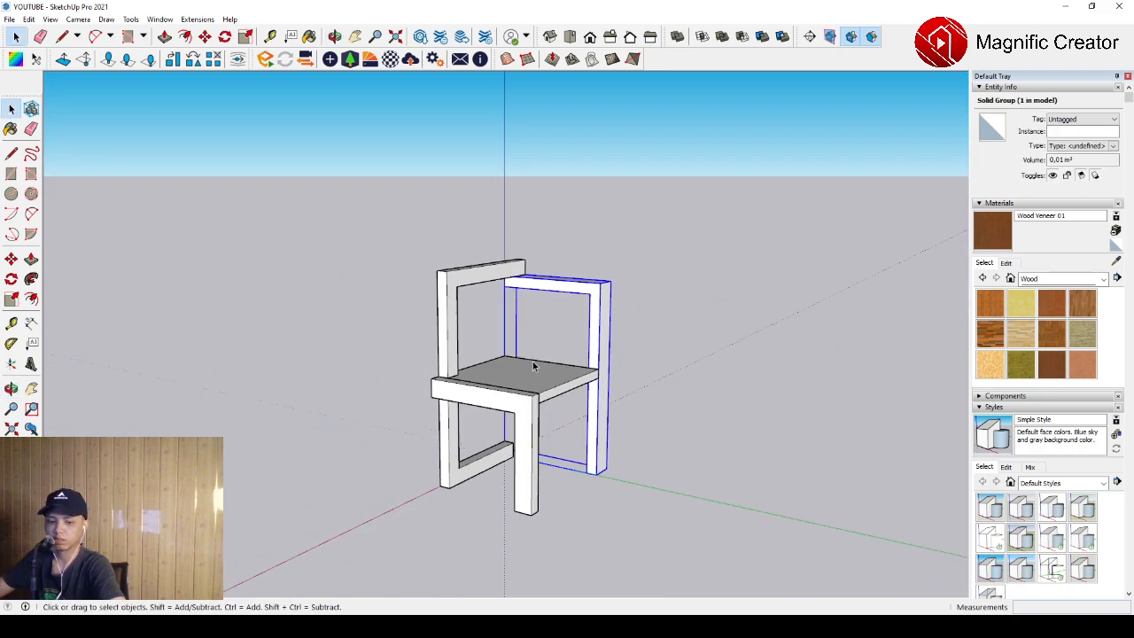
{"action": "left_click_drag", "start_coordinate": [328, 198], "coordinate": [771, 567]}
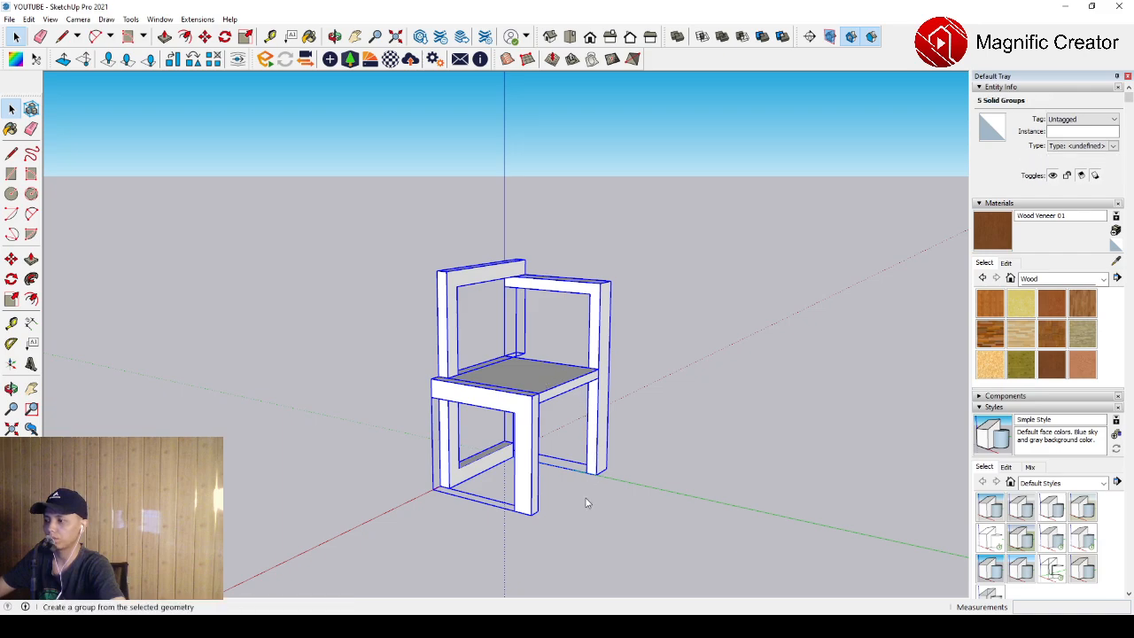
{"action": "key", "text": "ctrl+g"}
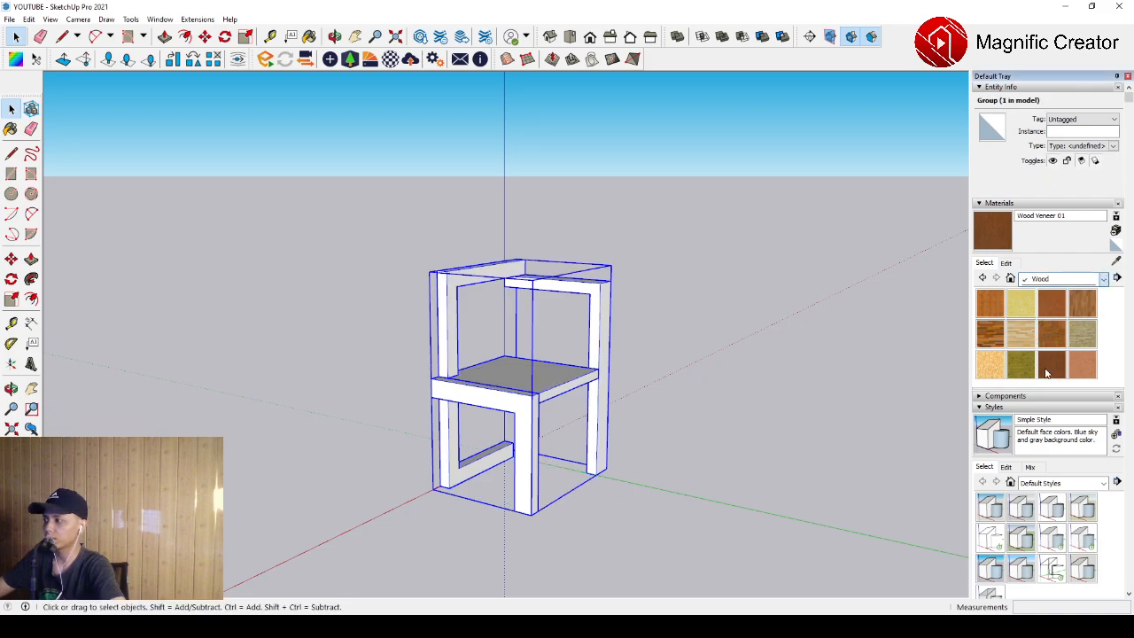
Paint the whole chair group with Formica Laminate Light from the Synthetic Surfaces materials, and deselect it
{"action": "left_click", "coordinate": [1043, 400]}
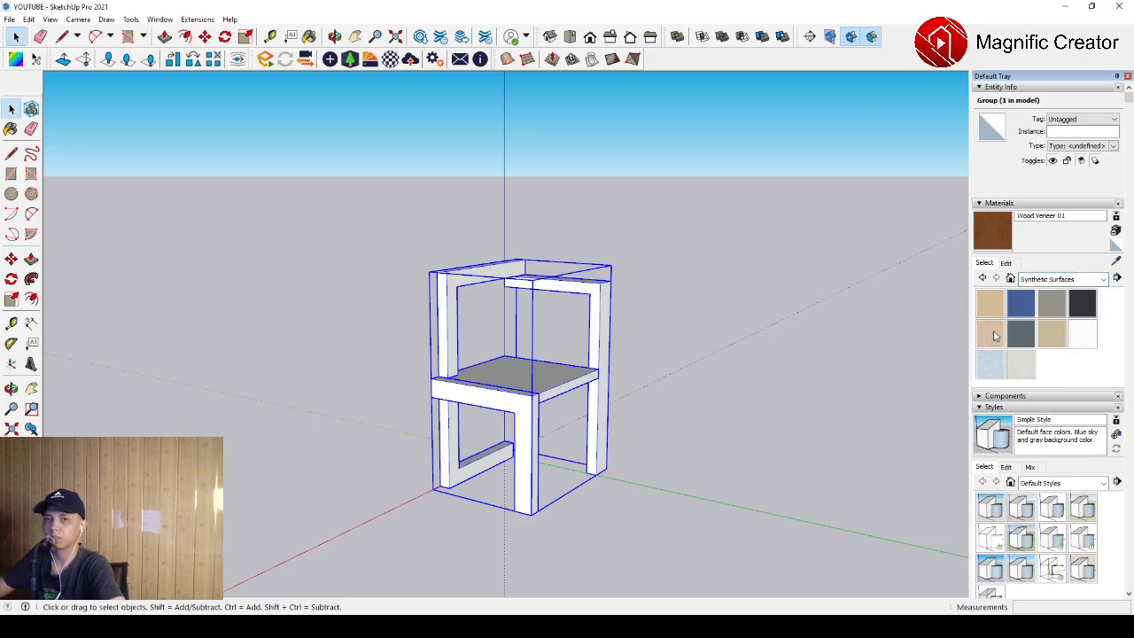
{"action": "left_click", "coordinate": [990, 334]}
{"action": "left_click", "coordinate": [549, 355]}
{"action": "key", "text": "space"}
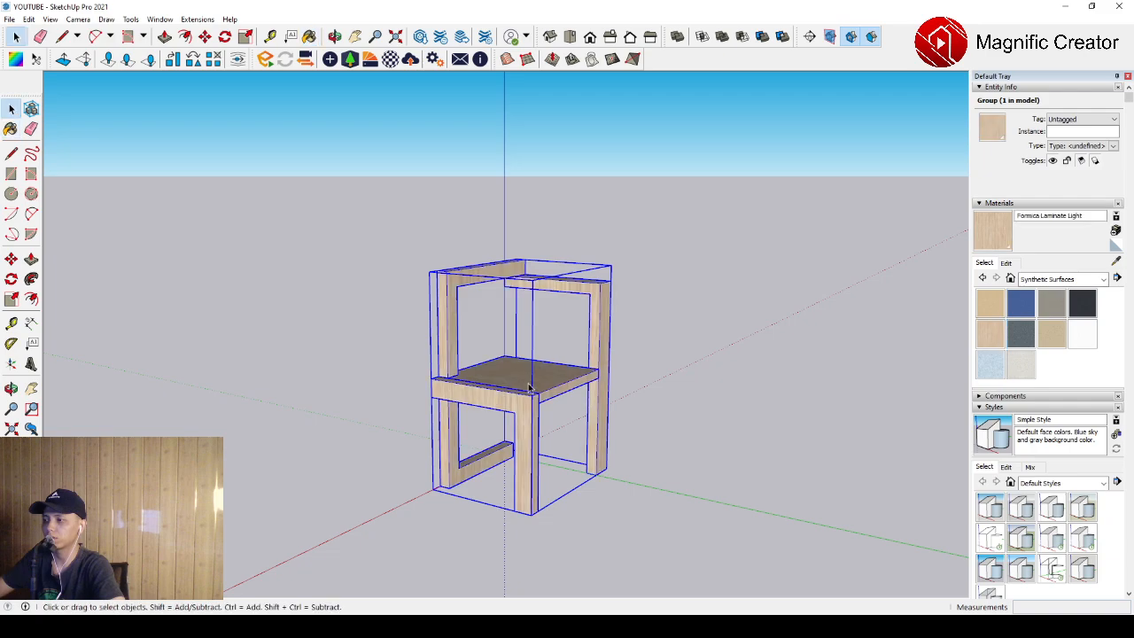
{"action": "scroll", "coordinate": [552, 346], "scroll_direction": "up", "scroll_amount": 3}
{"action": "scroll", "coordinate": [516, 346], "scroll_direction": "down", "scroll_amount": 1}
{"action": "middle_click_drag", "start_coordinate": [517, 345], "coordinate": [493, 349]}
{"action": "left_click", "coordinate": [776, 322]}
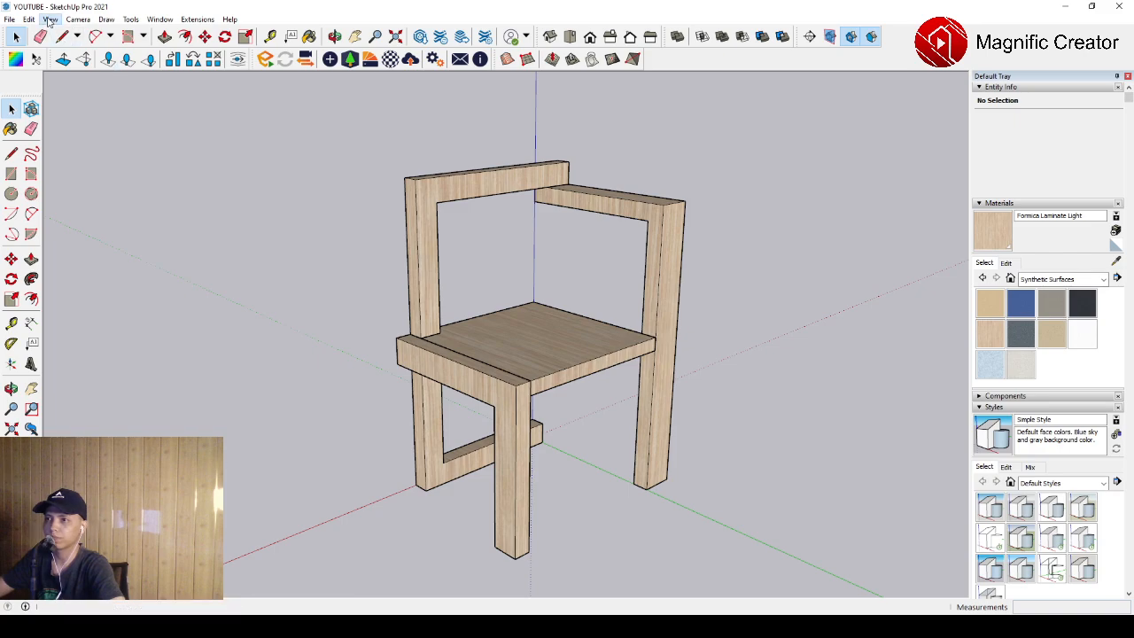
Turn on shadows for the model and view the chair from the front at a lower angle
{"action": "left_click", "coordinate": [77, 162]}
{"action": "middle_click_drag", "start_coordinate": [523, 347], "coordinate": [536, 308]}
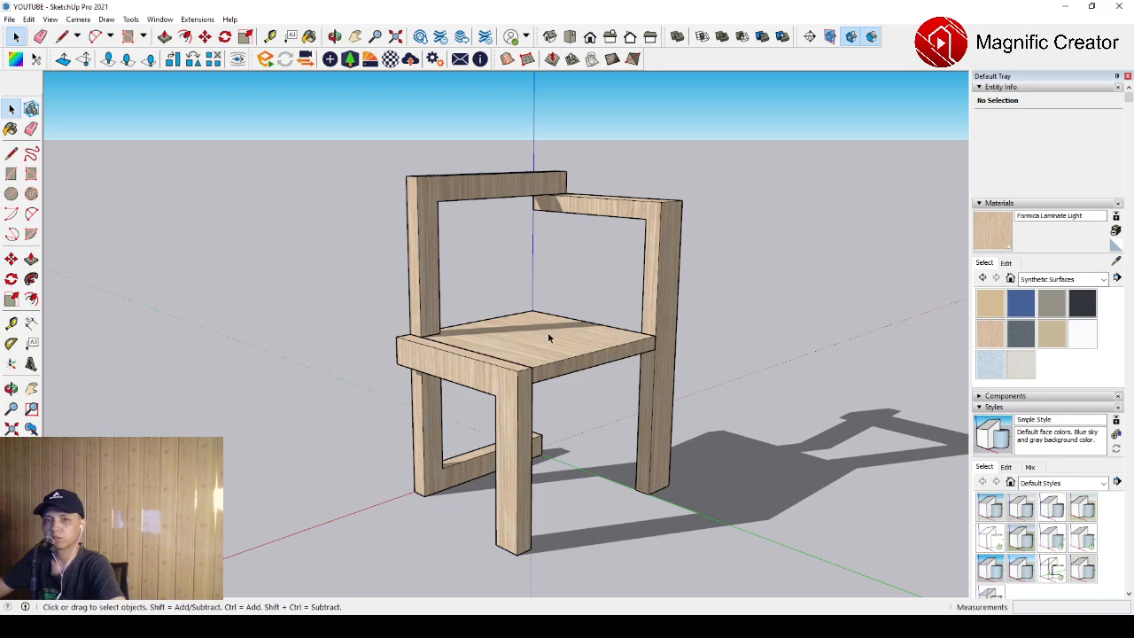
{"action": "mouse_move", "coordinate": [548, 332]}
{"action": "middle_mouse_down"}
{"action": "mouse_move", "coordinate": [552, 313]}
{"action": "mouse_move", "coordinate": [580, 326]}
{"action": "mouse_move", "coordinate": [561, 332]}
{"action": "middle_mouse_up"}
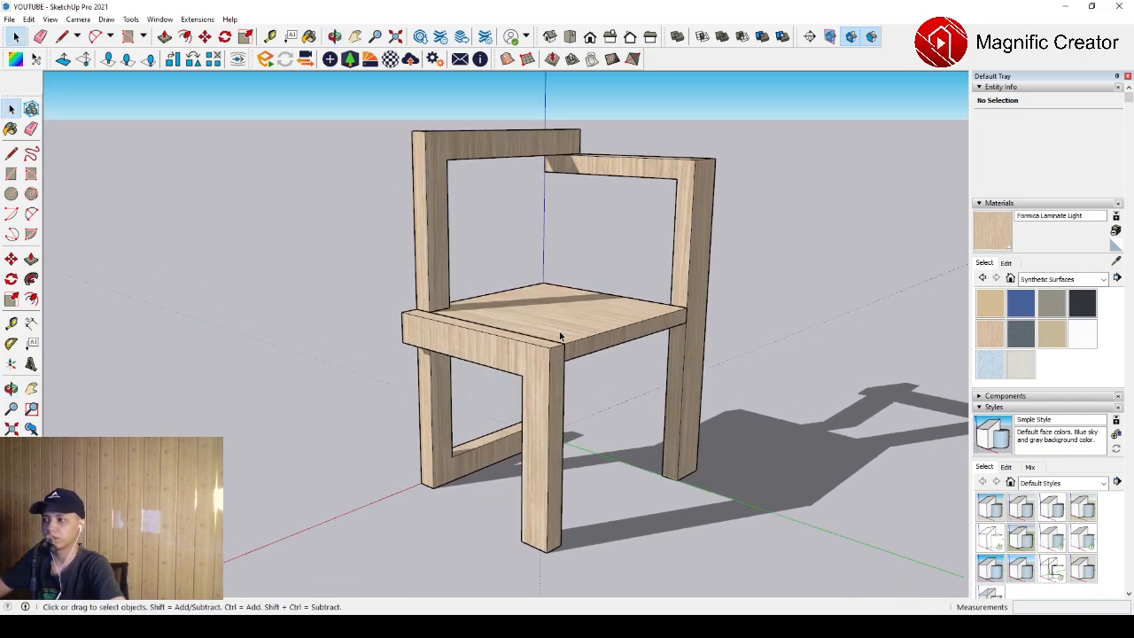